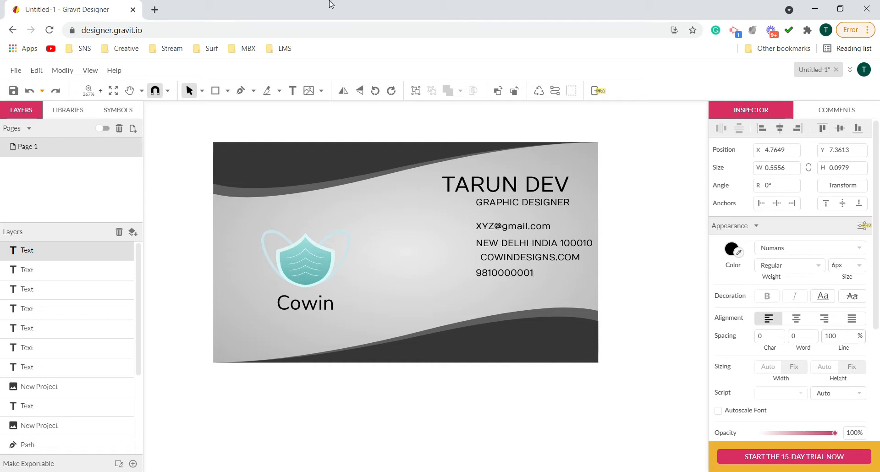
- Move the e-mail, address, website and phone lines together slightly down the card, to about X 4.74, Y 7.07
left_click(242, 121)
left_click(504, 272)
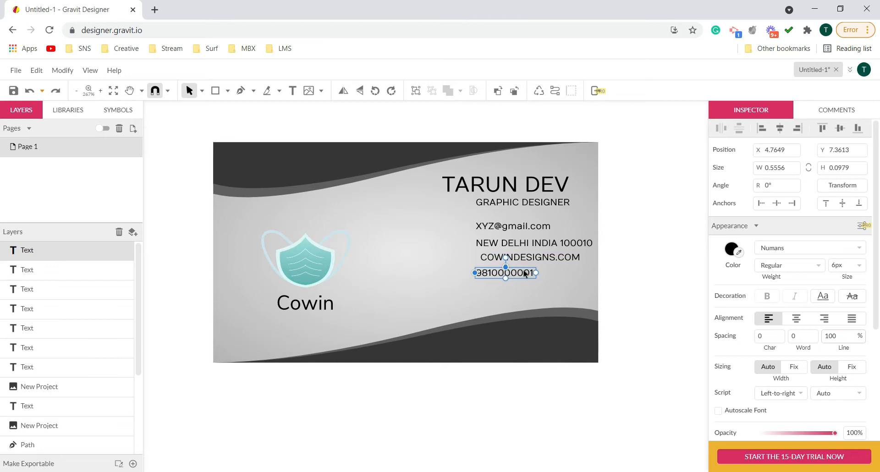
key("h")
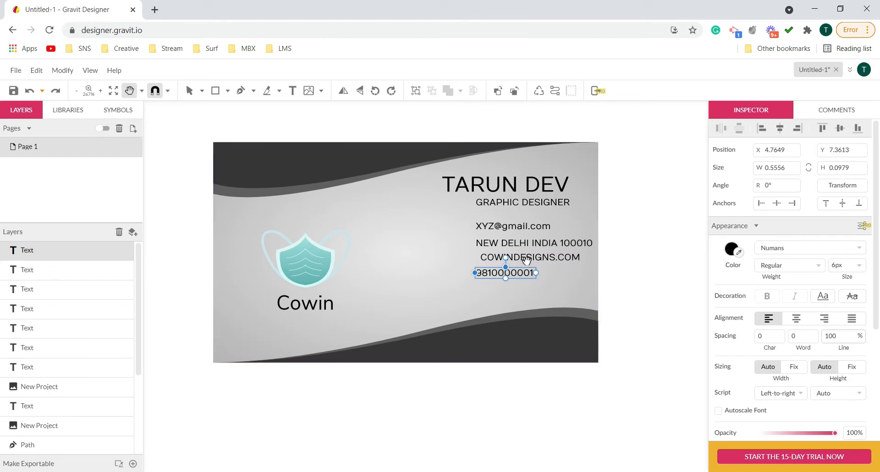
left_click(189, 90)
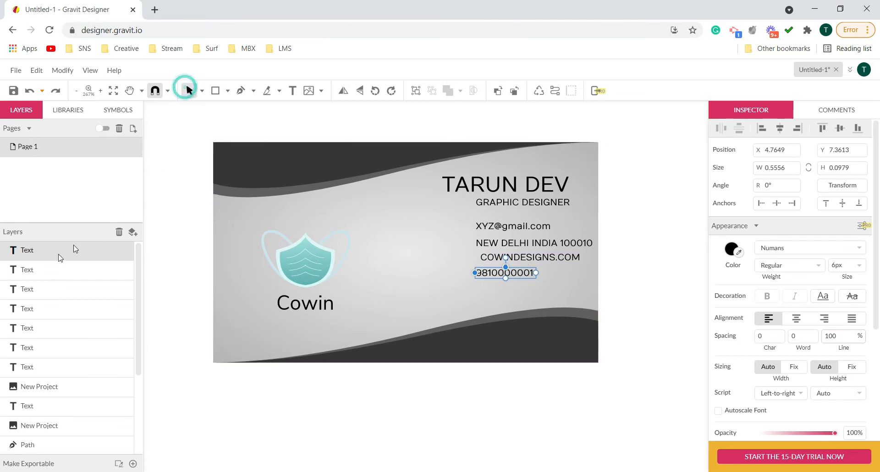
left_click(30, 328, "shift")
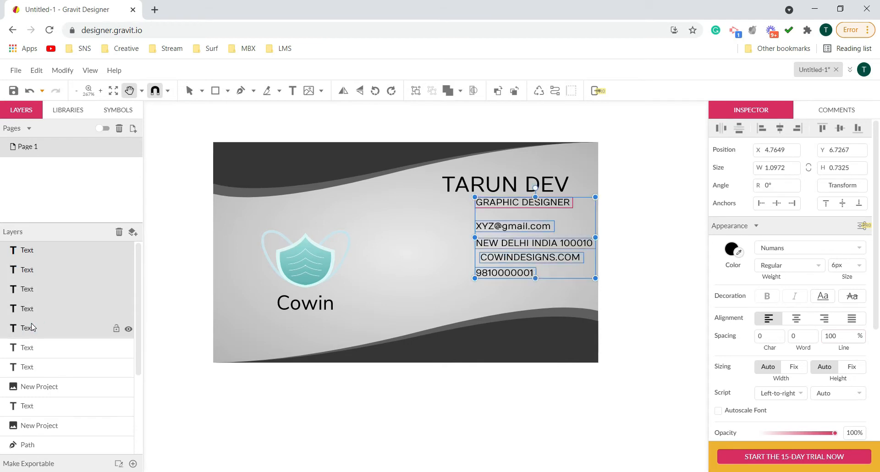
left_click(33, 309)
left_click(28, 251)
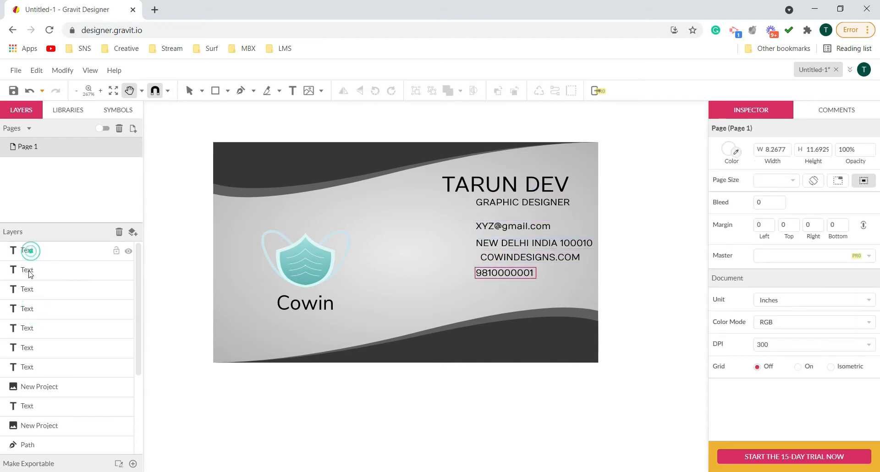
left_click(28, 308, "shift")
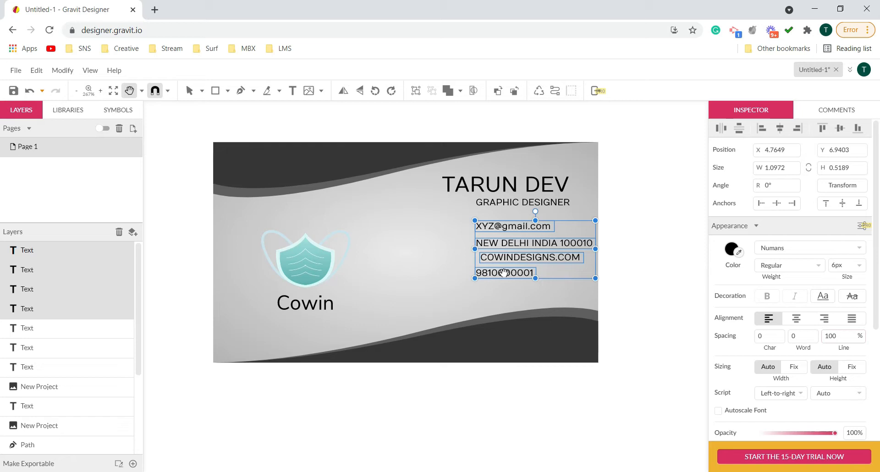
left_click(189, 90)
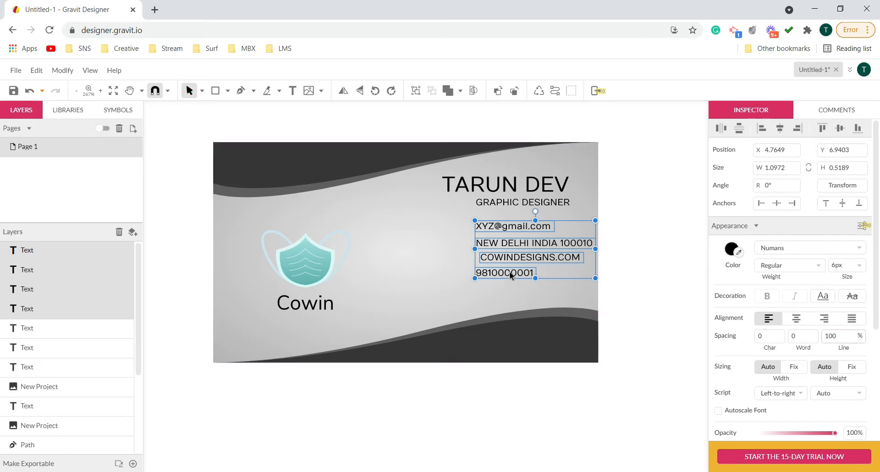
mouse_move(509, 271)
left_mouse_down()
mouse_move(506, 289)
mouse_move(510, 272)
left_mouse_up()
left_click(511, 275)
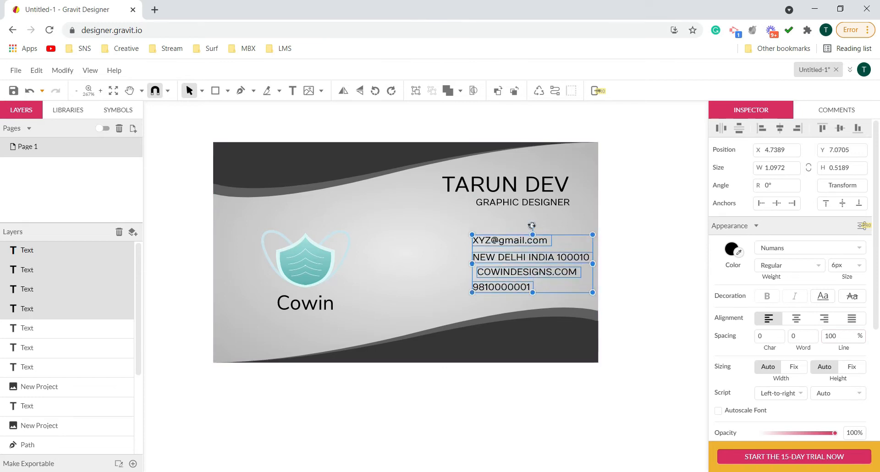
left_click(637, 247)
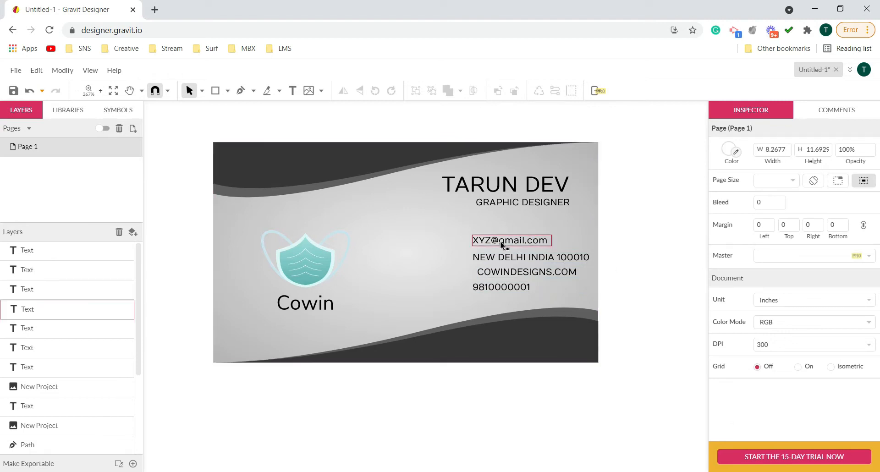
- Align the left edges of the four contact text lines using Align Left
key("ctrl+space")
left_click(508, 270)
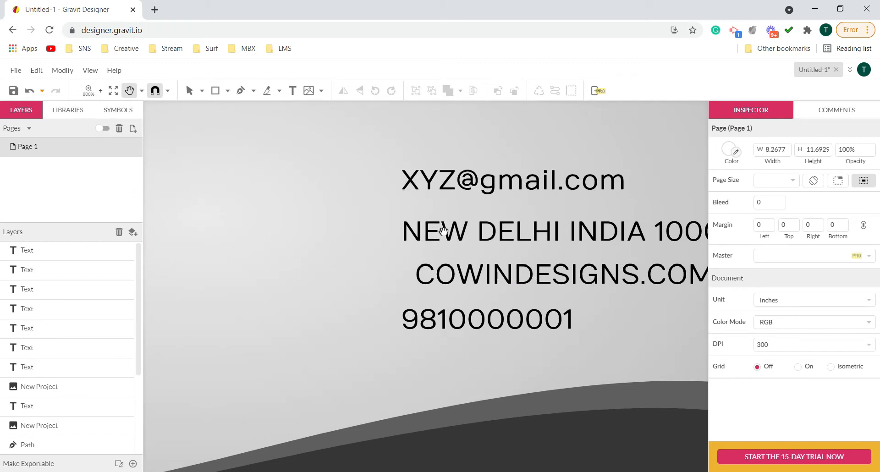
scroll(475, 223, "down", 3)
left_click(46, 253)
left_click(26, 308, "shift")
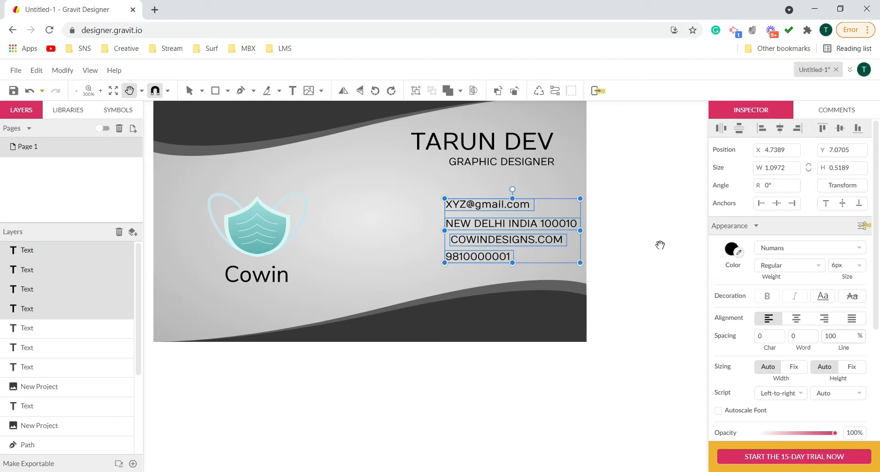
left_click(61, 71)
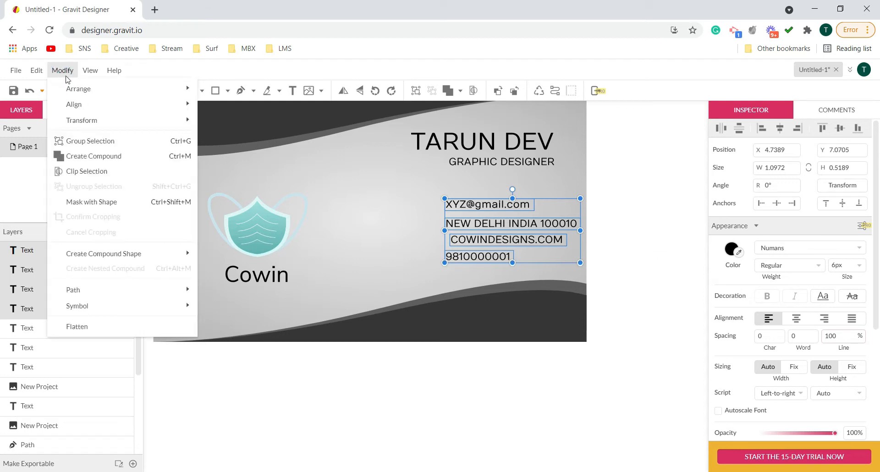
mouse_move(77, 105)
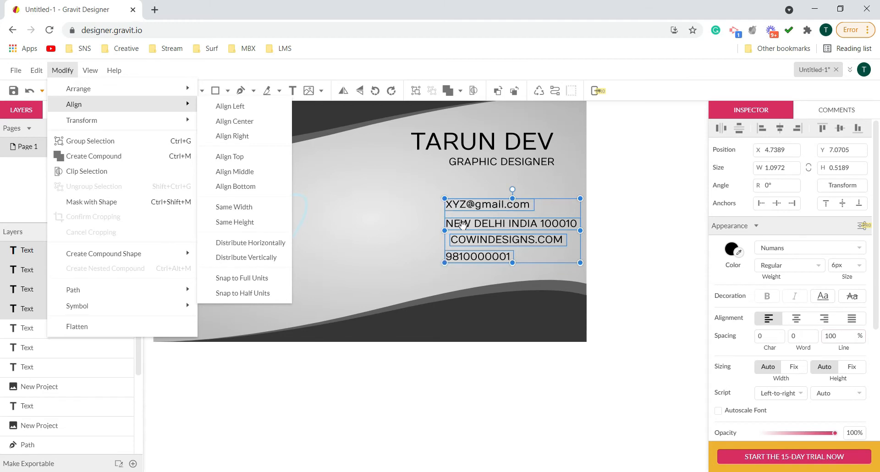
left_click(237, 107)
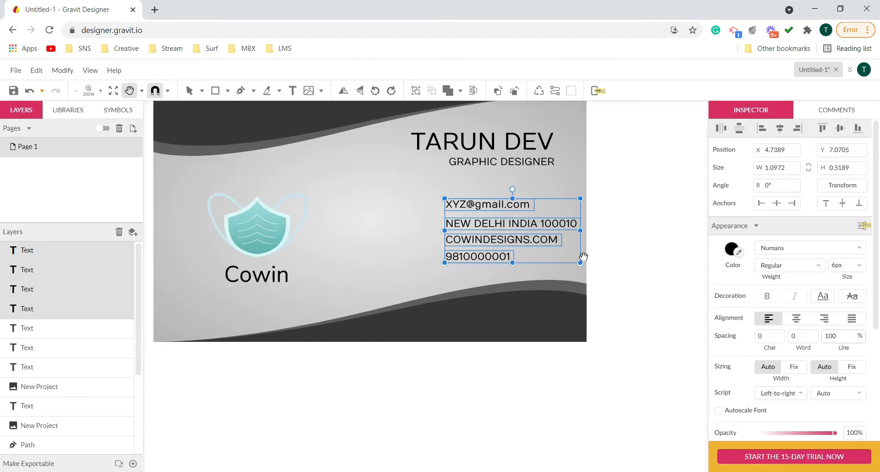
- Space the four contact text lines evenly using Distribute Vertically
scroll(549, 243, "up", 5)
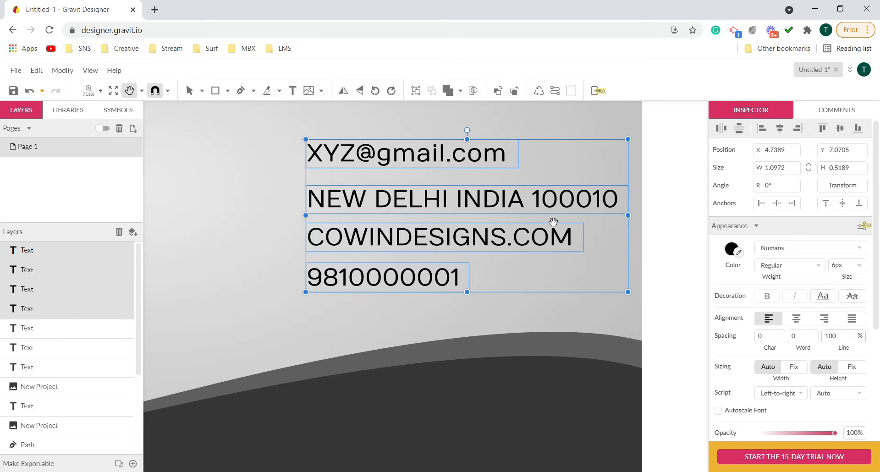
scroll(464, 232, "down", 3)
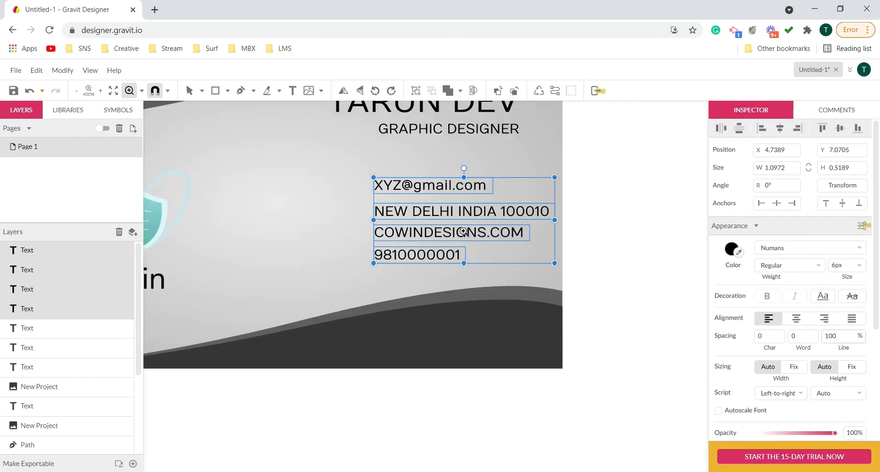
scroll(463, 231, "up", 4)
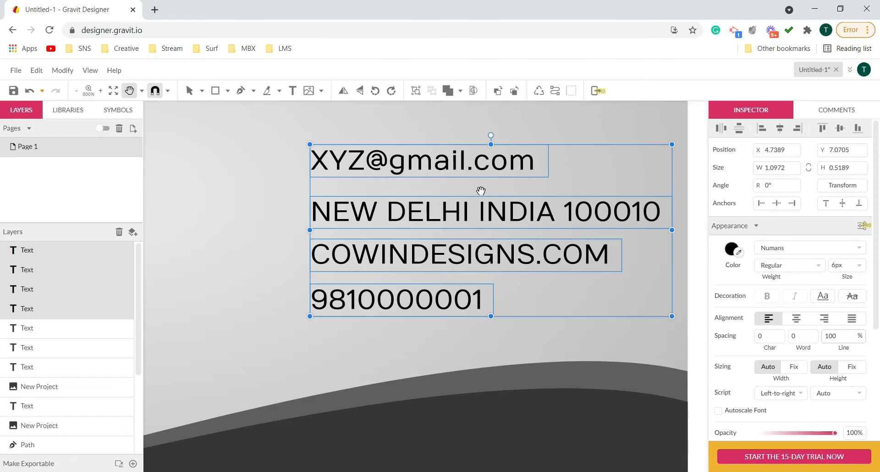
scroll(481, 191, "down", 1)
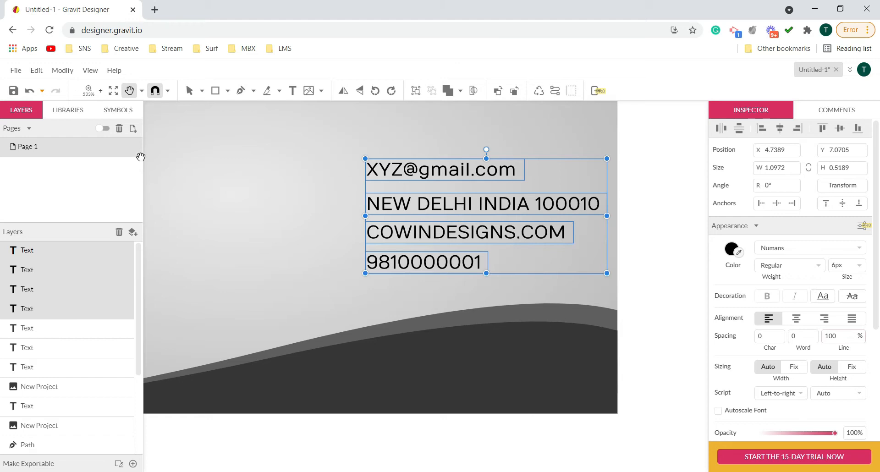
left_click(69, 72)
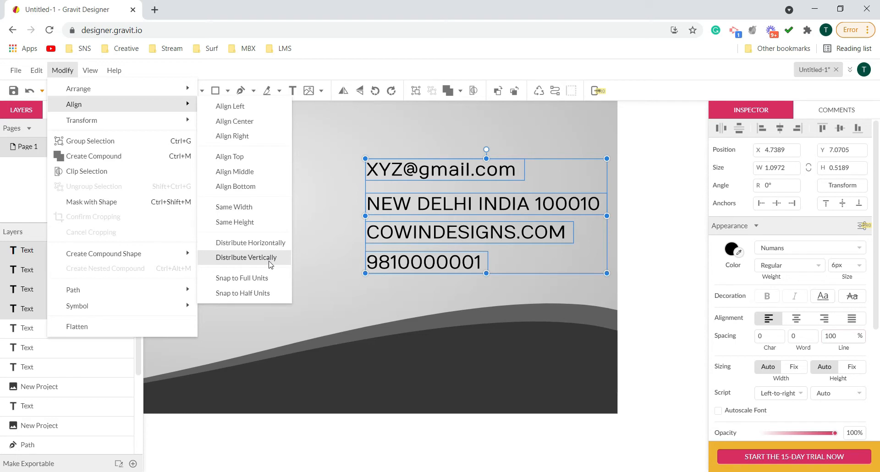
left_click(246, 257)
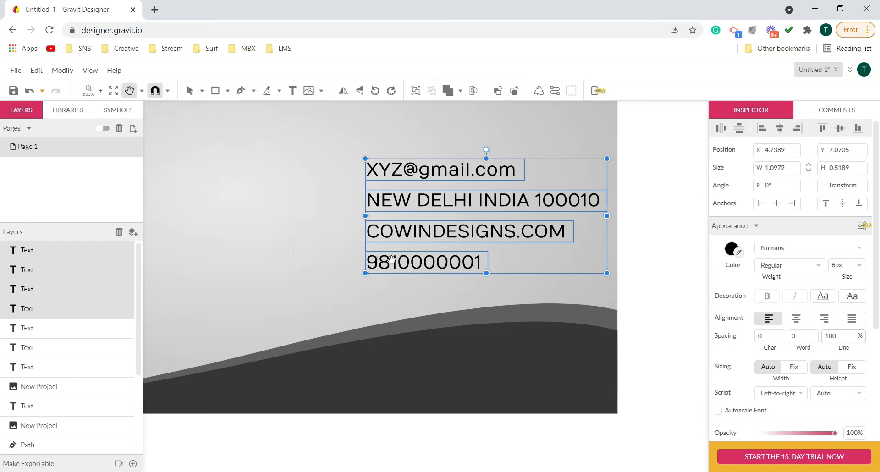
- Examine the alignment and spacing of the contact lines up close and on the whole card, leaving nothing selected
scroll(416, 243, "up", 2)
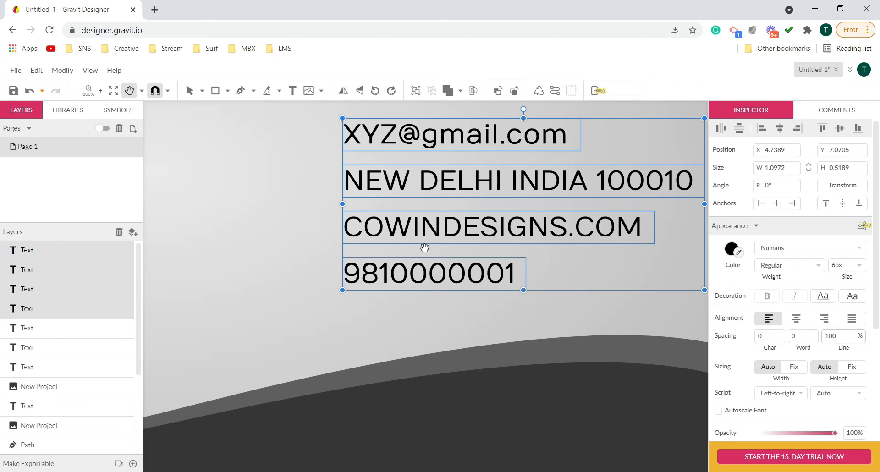
scroll(424, 247, "down", 2)
left_click(625, 235)
scroll(604, 241, "down", 3)
key("v")
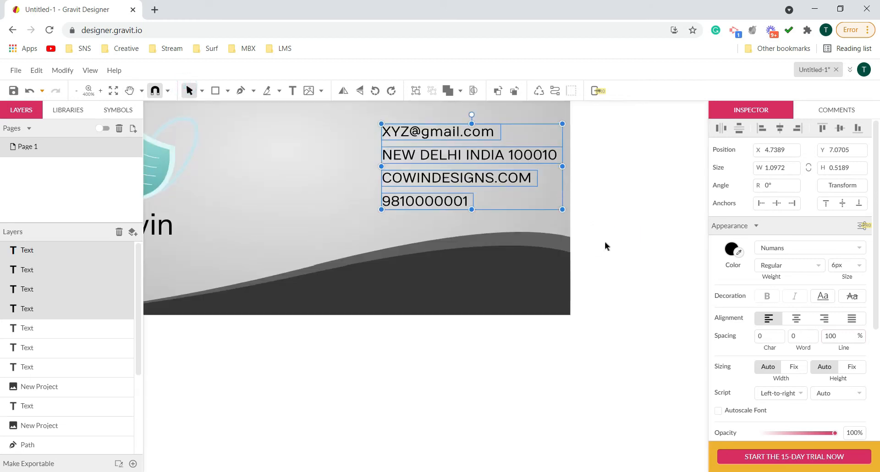
scroll(608, 241, "up", 3)
key("z")
scroll(612, 238, "down", 1)
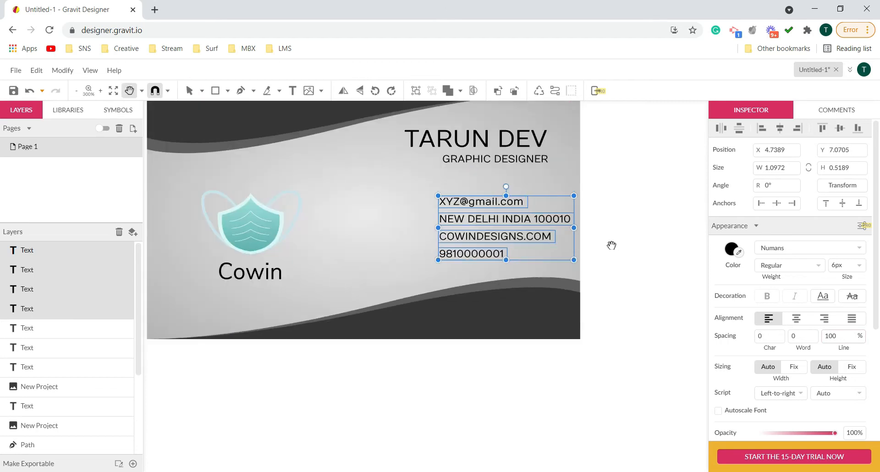
scroll(614, 238, "down", 1)
key("h")
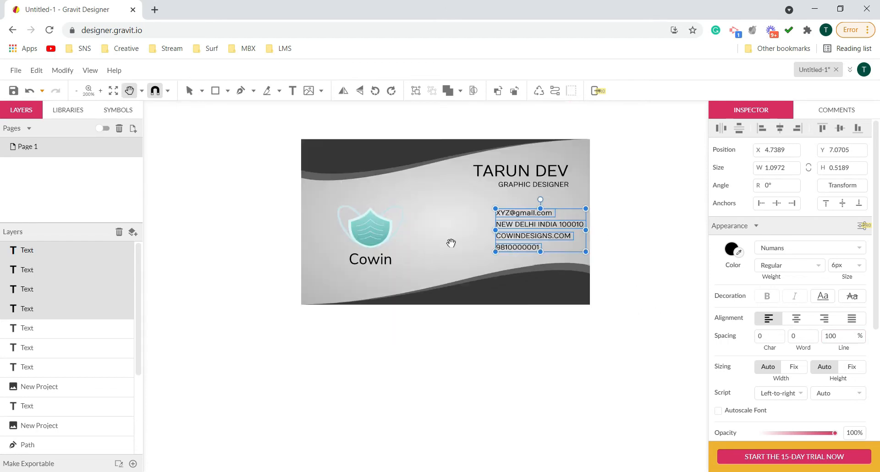
left_click_drag(474, 344, 470, 377)
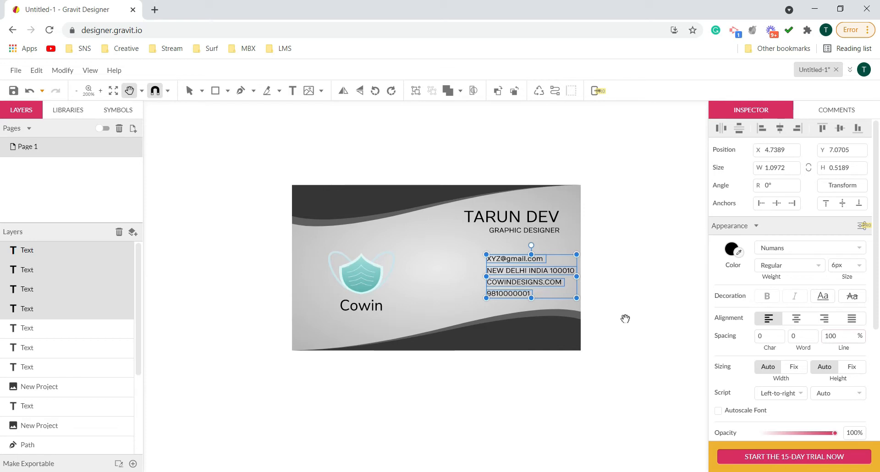
left_click(189, 90)
left_click(251, 191)
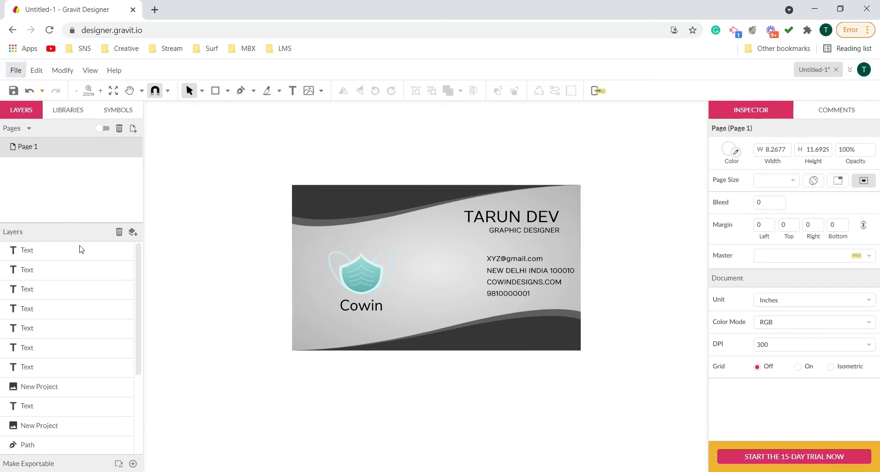
- Start placing an image and browse to the F > School Work > SNS Noida folder on drive D
left_click(16, 70)
mouse_move(81, 276)
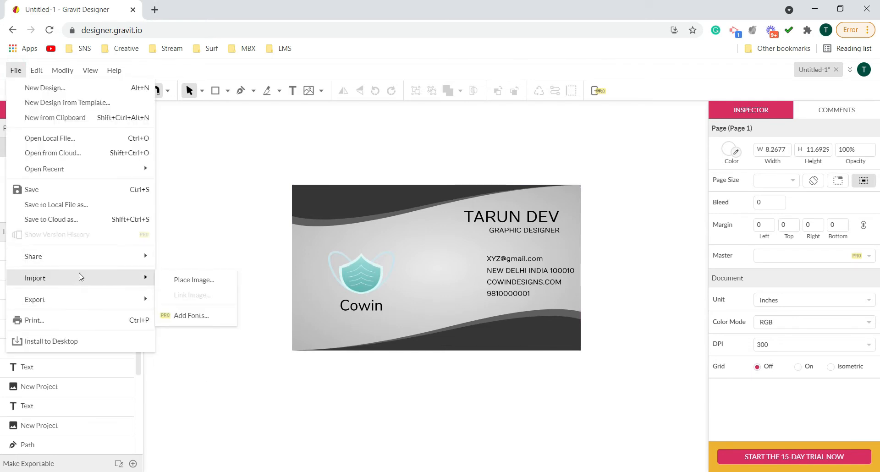
left_click(192, 280)
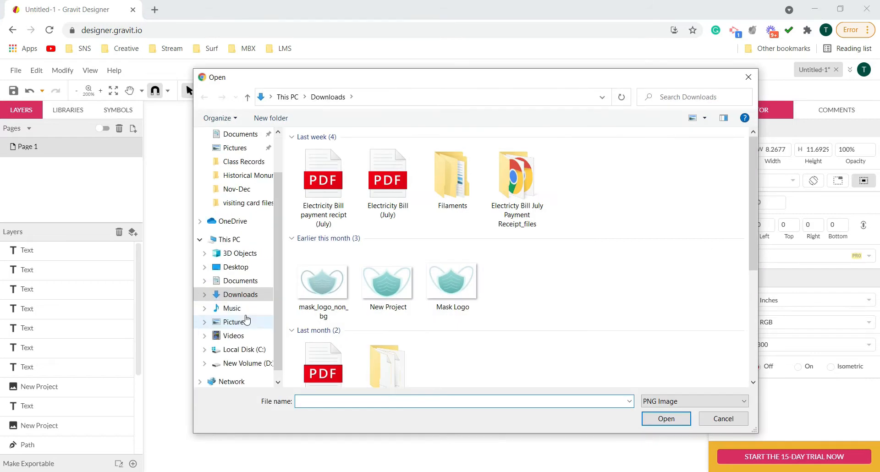
left_click(244, 364)
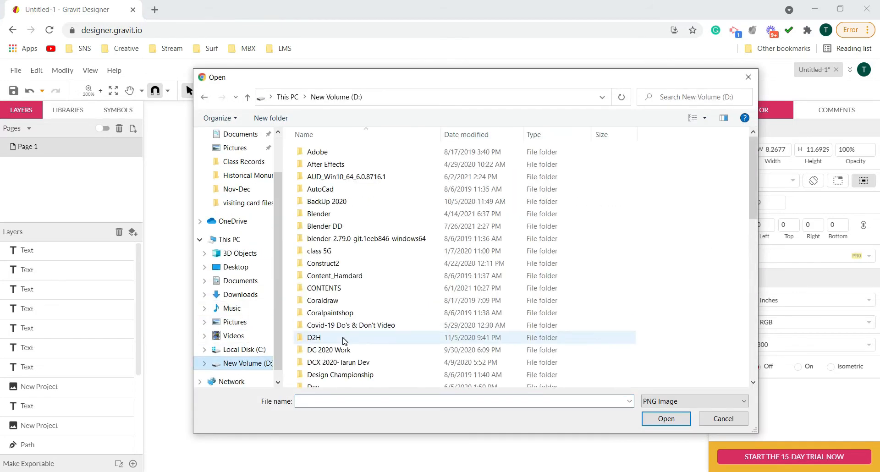
scroll(341, 316, "down", 5)
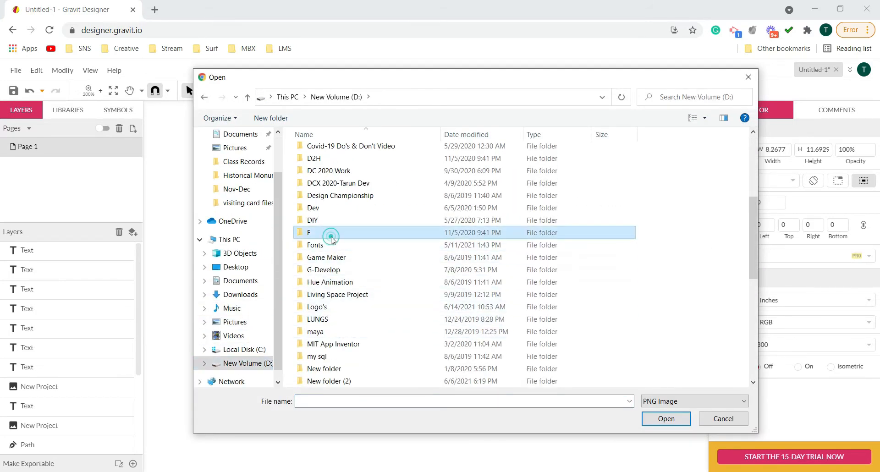
double_click(332, 238)
double_click(326, 250)
left_click(333, 250)
double_click(327, 264)
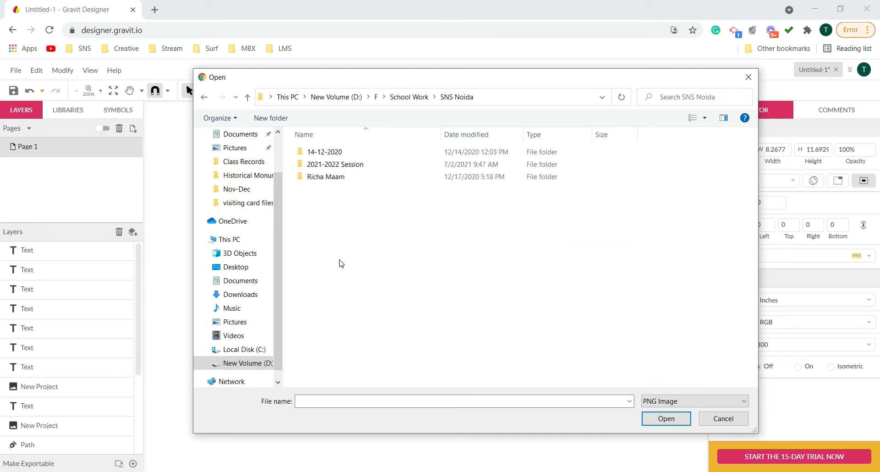
- Place the email icon image from 2021-2022 Session > Session Content > Grade 7 Communication Design Gravit > visiting card files
double_click(334, 165)
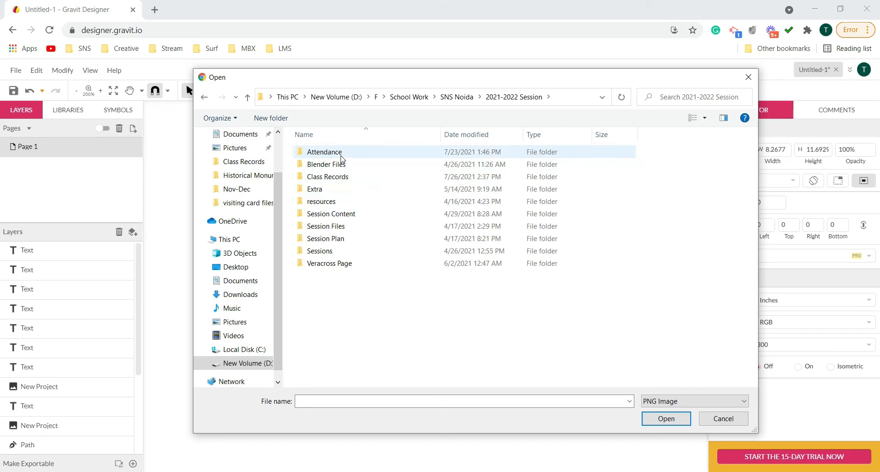
double_click(335, 215)
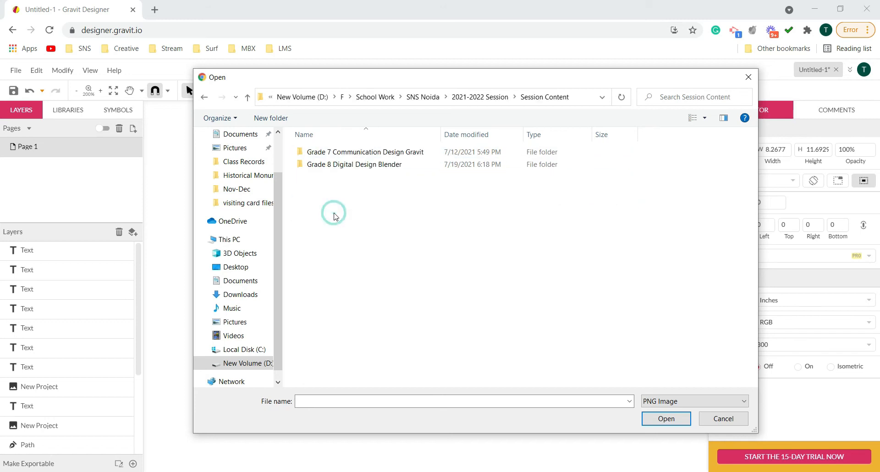
double_click(338, 151)
double_click(333, 189)
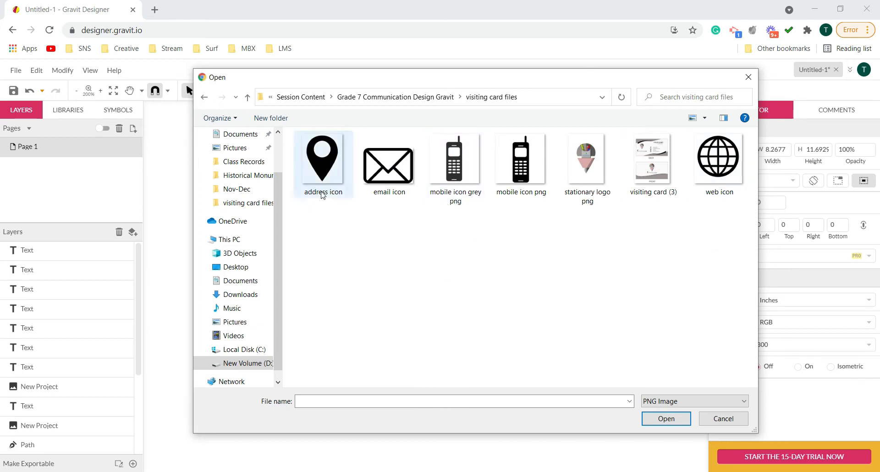
left_click(397, 174)
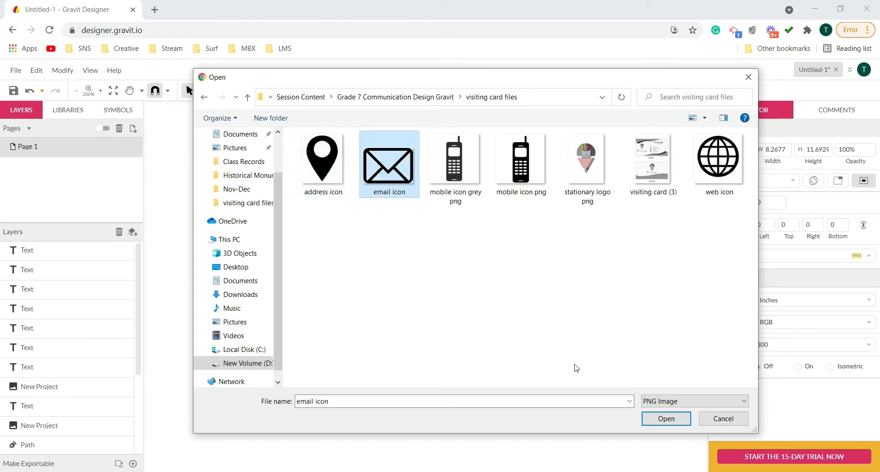
left_click(662, 418)
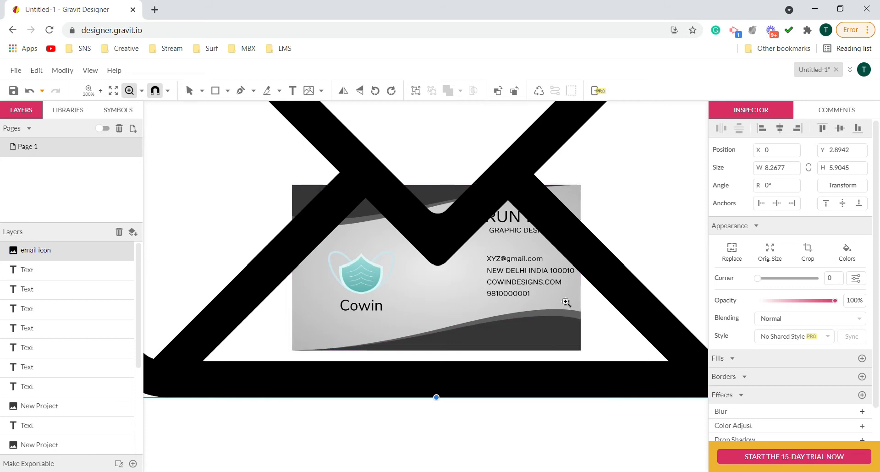
- Shrink the placed email icon about its centre to about 0.65 × 0.47 in
scroll(564, 300, "down", 4)
scroll(589, 263, "up", 1)
scroll(581, 293, "up", 2)
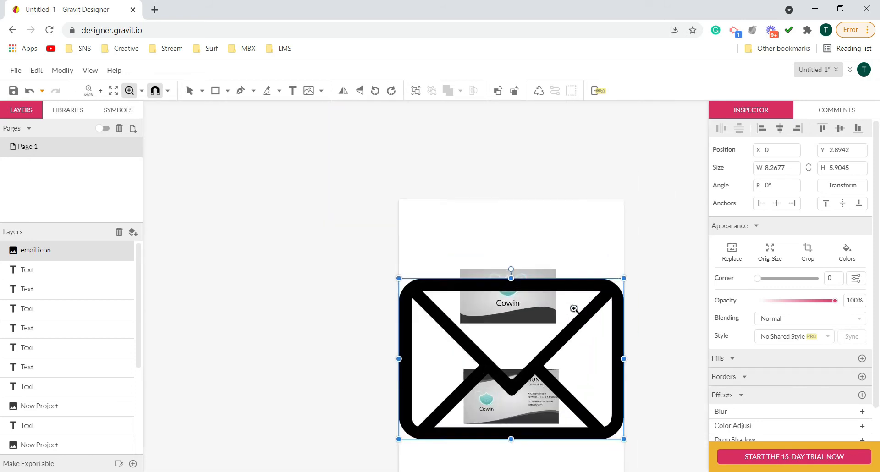
left_click_drag(589, 259, 536, 167)
key("v")
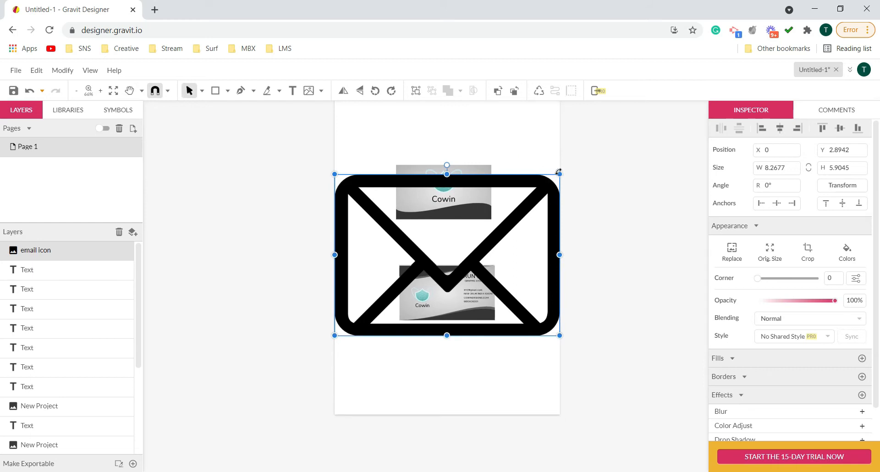
left_click_drag(560, 172, 458, 248)
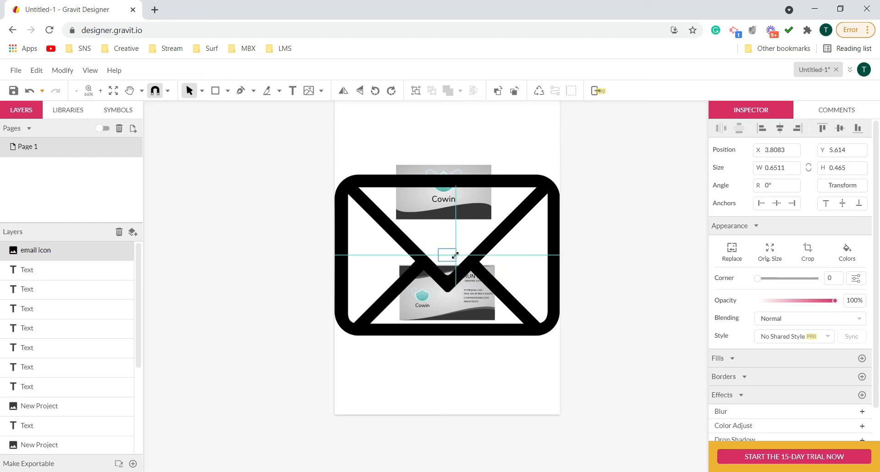
- Move the email icon onto the card beside the email address line, at about X 4.01, Y 6.94 in
key("h")
key("z")
left_click(465, 266)
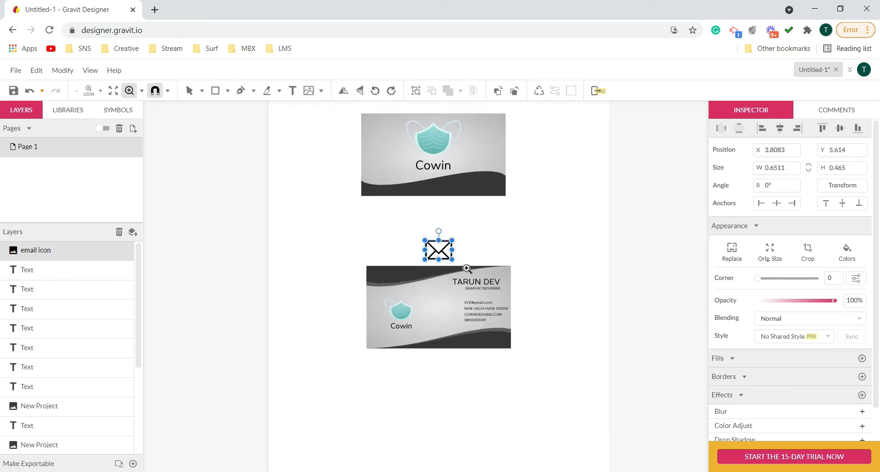
left_click(465, 266)
key("v")
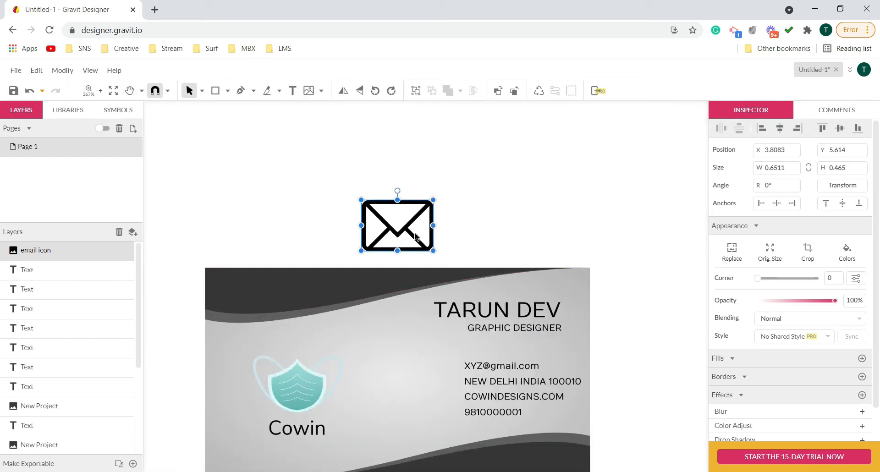
left_click_drag(413, 249, 435, 396)
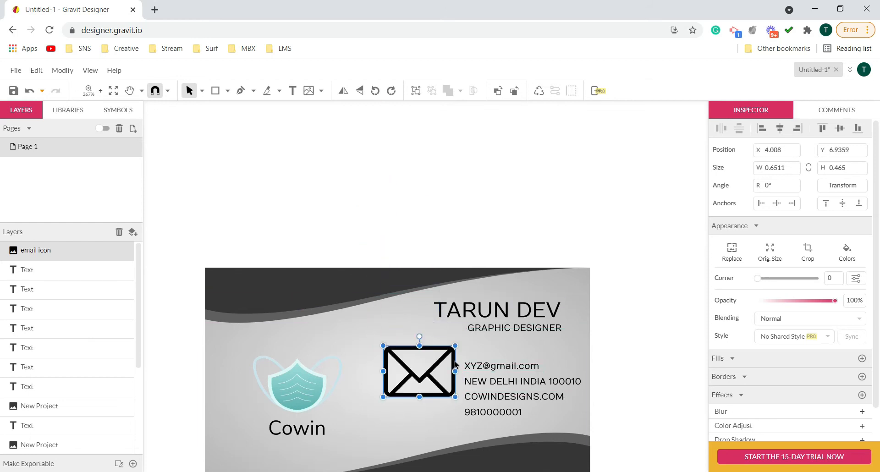
- Shrink the email icon to about 0.13 × 0.09 in and position it level with the email address line
key("z")
left_click(456, 386)
mouse_move(471, 367)
left_mouse_down()
mouse_move(486, 192)
mouse_move(506, 184)
mouse_move(485, 204)
mouse_move(459, 185)
mouse_move(446, 216)
mouse_move(464, 226)
mouse_move(489, 220)
left_mouse_up()
key("v")
key("h")
key("v")
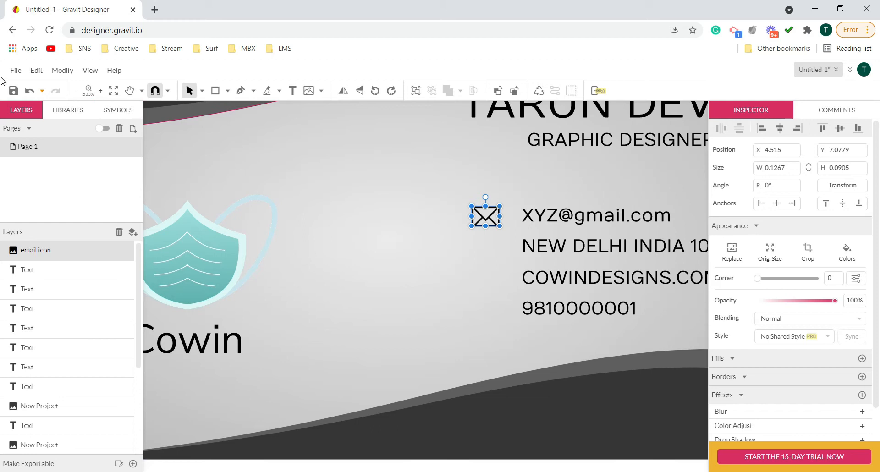
- Place the address icon image from the visiting card files folder
left_click(16, 70)
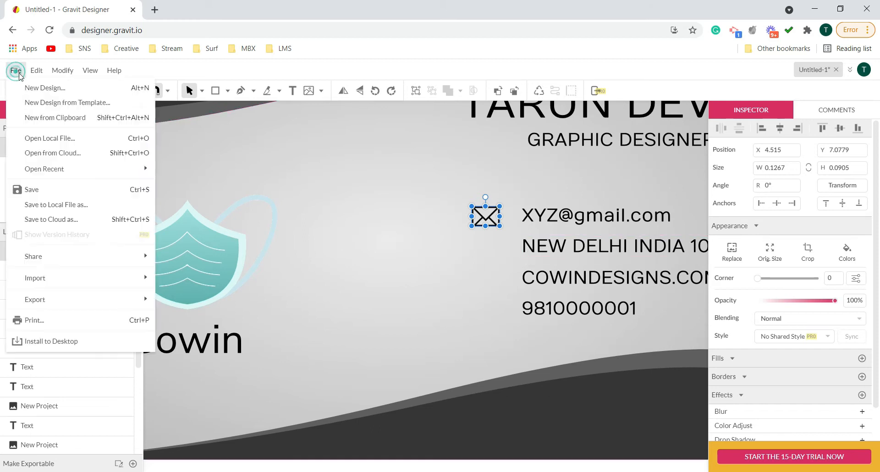
left_click(170, 288)
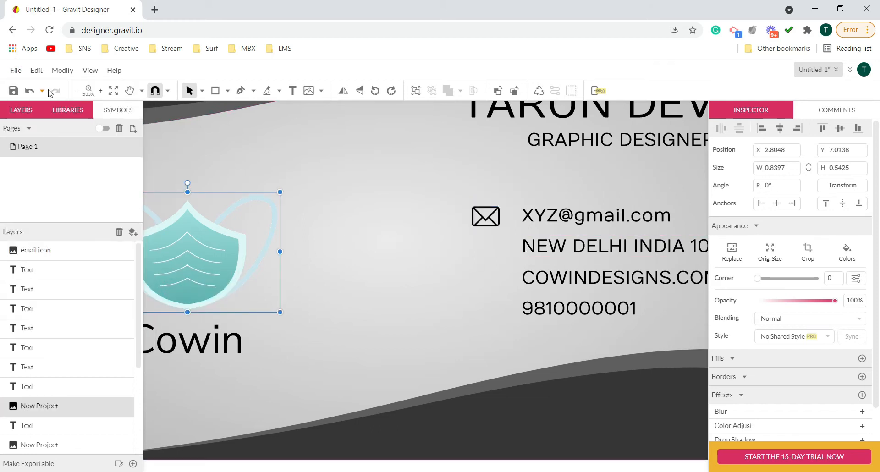
left_click(16, 70)
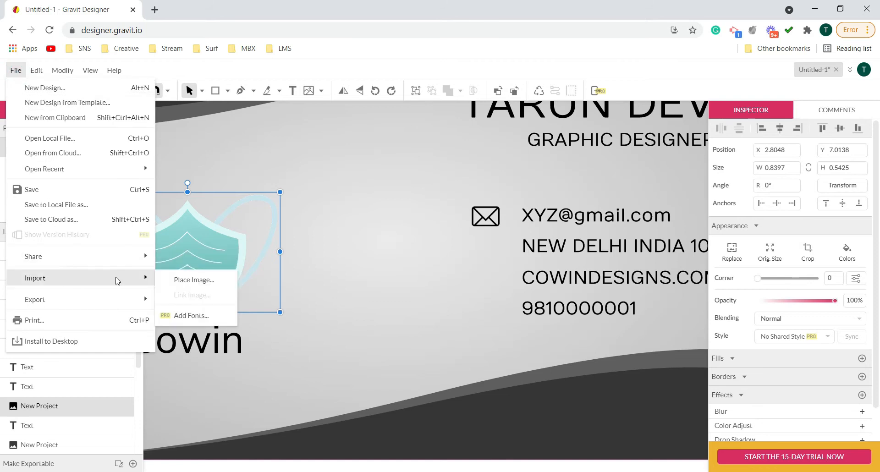
left_click(176, 277)
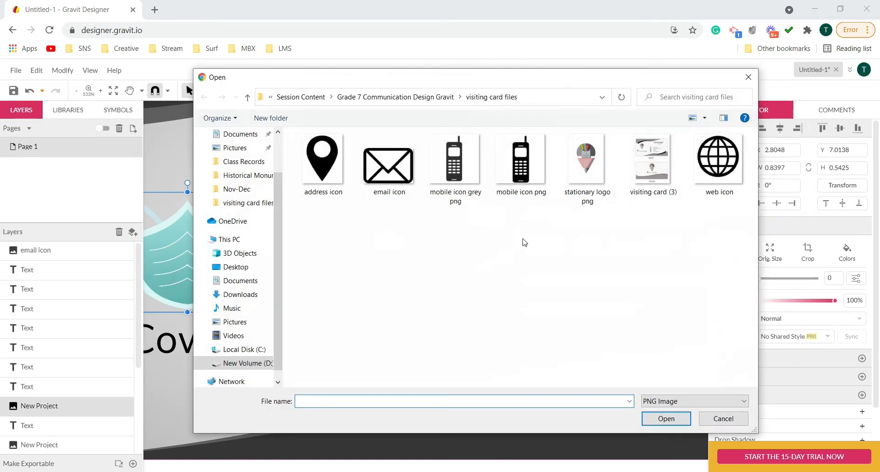
left_click(320, 168)
left_click(659, 419)
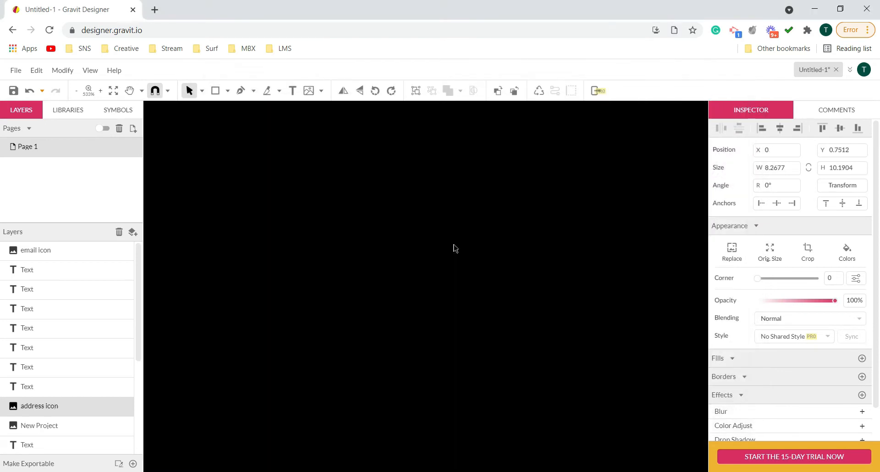
- Shrink the placed address icon to about 1.20 × 1.48 in, keeping it centred on the page
scroll(484, 248, "down", 10)
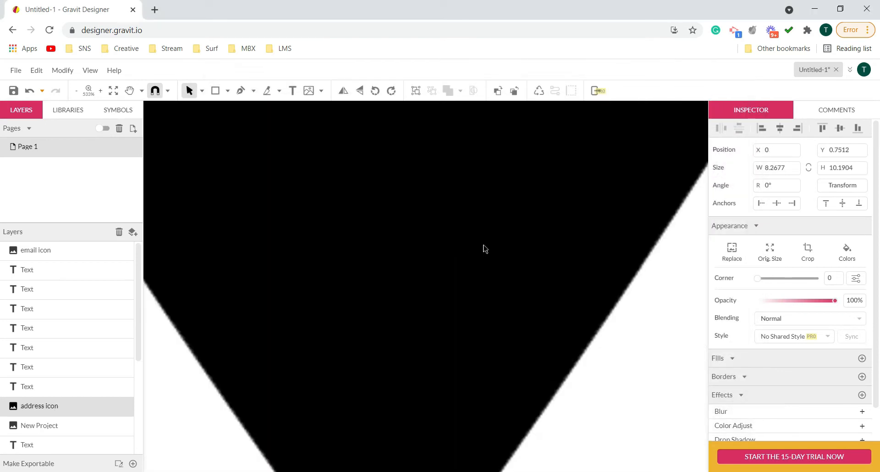
scroll(484, 243, "down", 10)
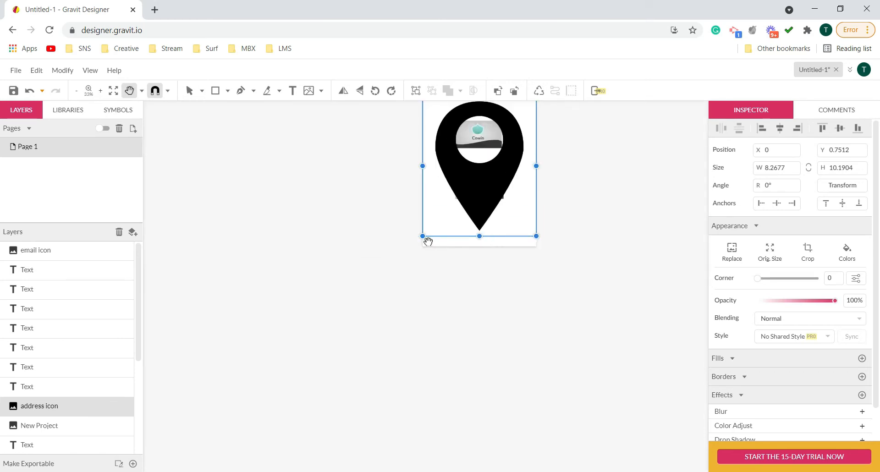
key("v")
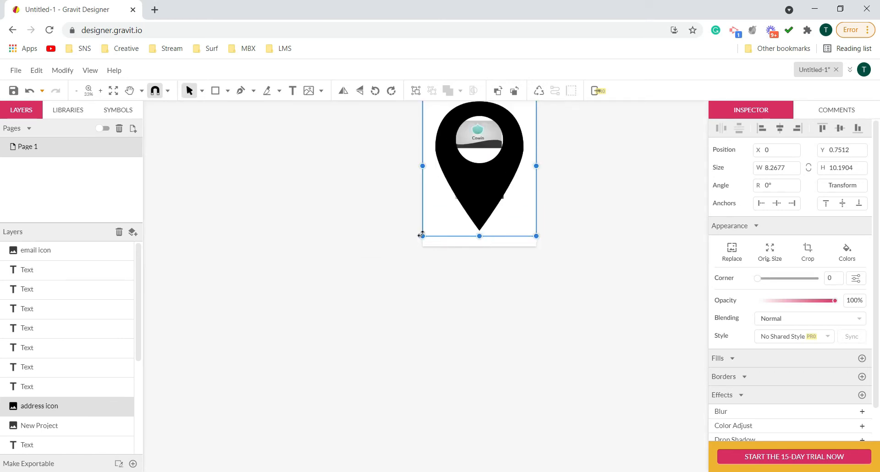
left_click_drag(422, 236, 483, 167)
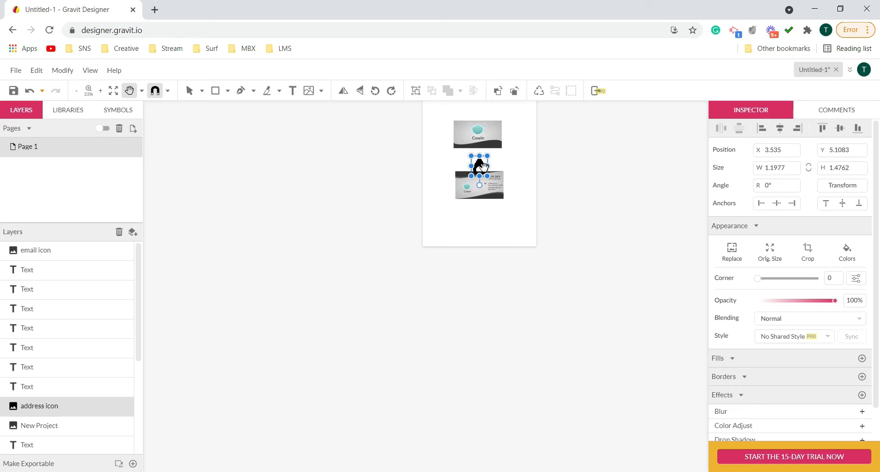
- Shrink the address icon further to about 0.31 × 0.34 in and bring it upright on the card's back side
left_click(482, 171)
left_click(483, 171)
left_click(483, 171)
left_click(485, 172)
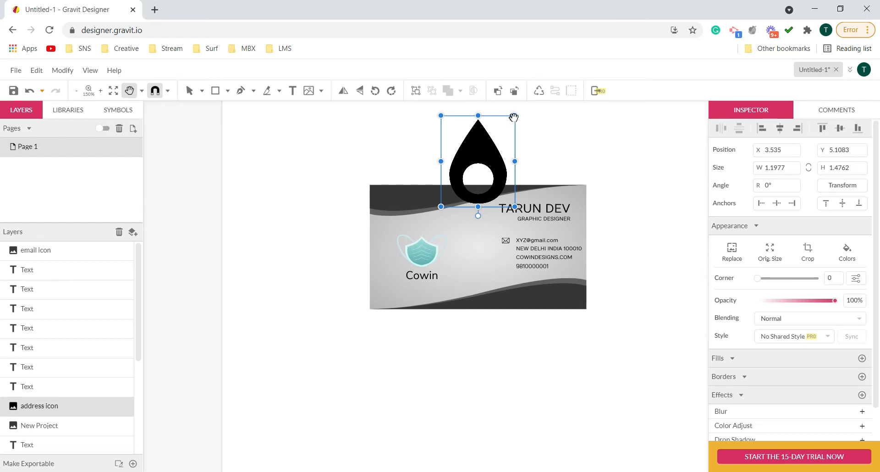
key("v")
key("h")
key("v")
left_click_drag(511, 126, 435, 225)
key("space")
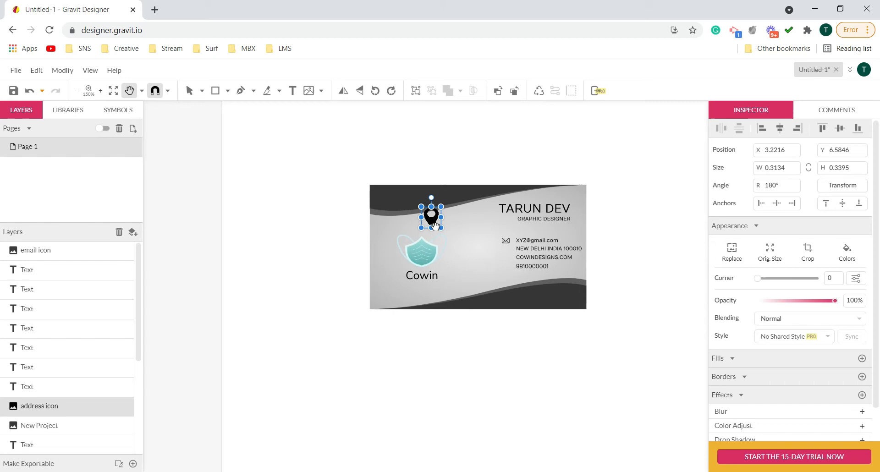
- Move the address icon beside the contact text lines, to about X 4.45, Y 7.07 in, leaving the card background in place
left_click(440, 224)
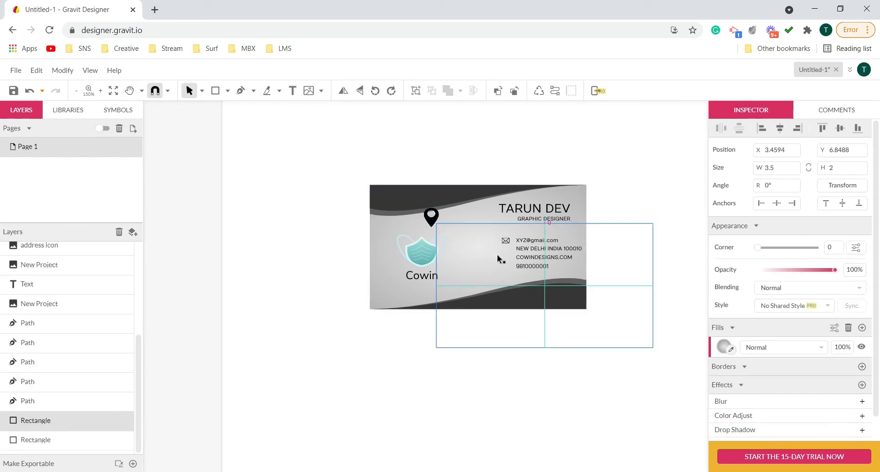
key("ctrl+z")
key("space")
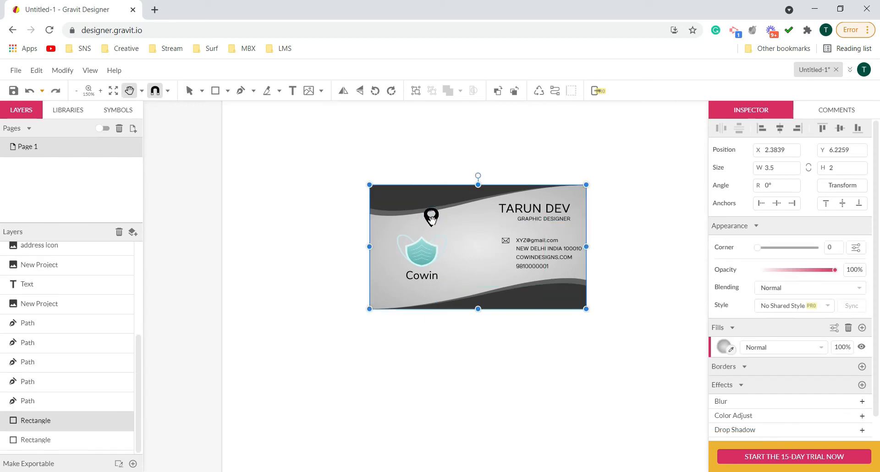
left_click_drag(430, 225, 506, 256)
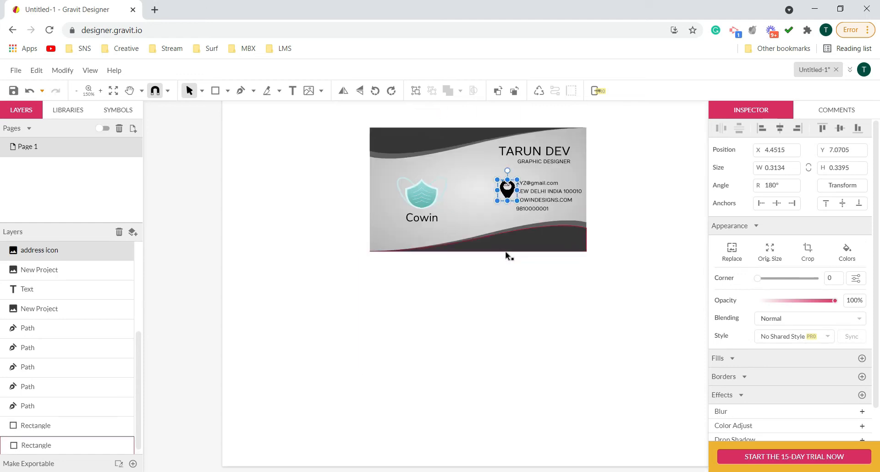
- Shrink the address icon to about 0.10 × 0.11 in and position it below the email icon, beside the postal address line
left_click(506, 200)
left_click(510, 200)
left_click(510, 200)
left_click(511, 199)
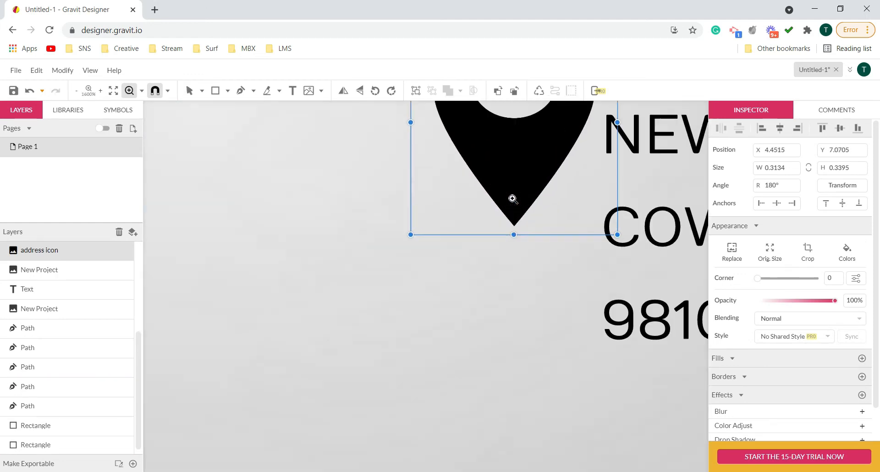
left_click_drag(570, 198, 481, 356)
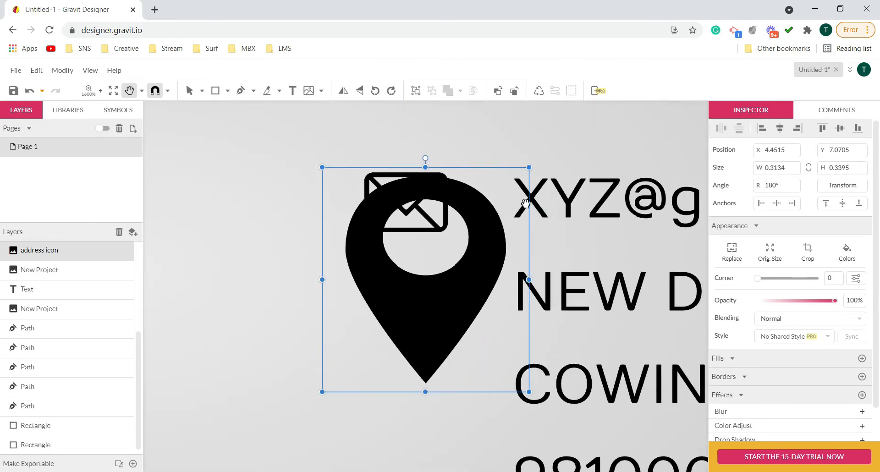
key("v")
left_click_drag(528, 168, 460, 252)
key("h")
left_click_drag(431, 295, 429, 316)
key("v")
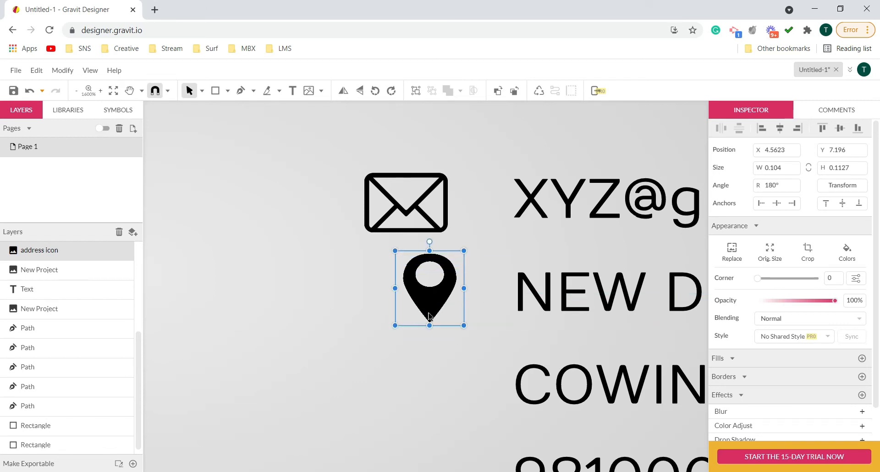
- Place the web icon image from the visiting card files folder
scroll(428, 313, "down", 3)
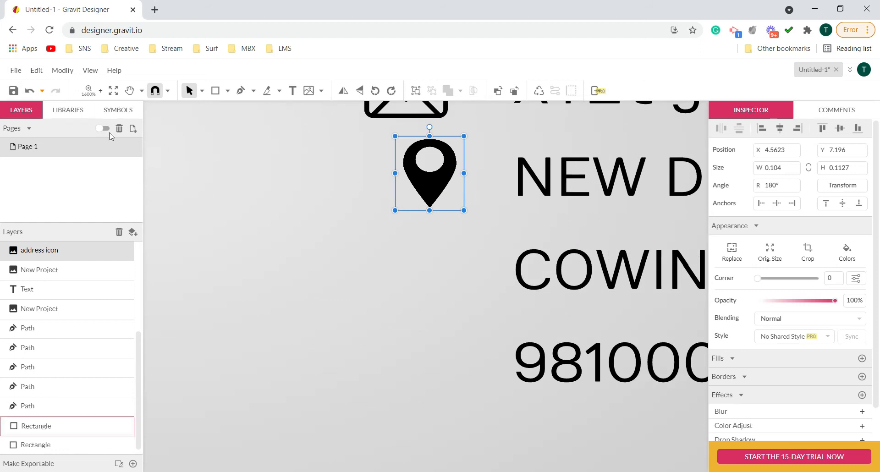
left_click(17, 70)
mouse_move(73, 277)
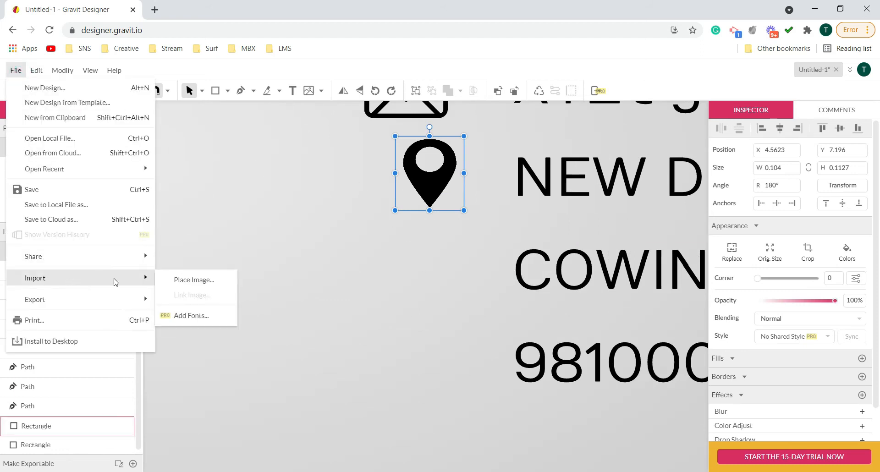
left_click(175, 277)
left_click(718, 163)
left_click(671, 417)
- Shrink the placed web icon about its centre to about 1.19 × 1.24 in
scroll(460, 296, "down", 4)
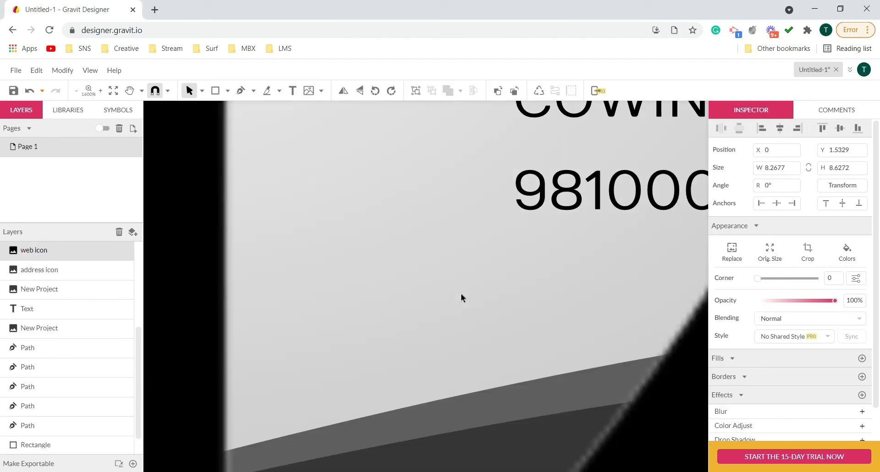
key("z")
scroll(480, 288, "down", 10)
key("space")
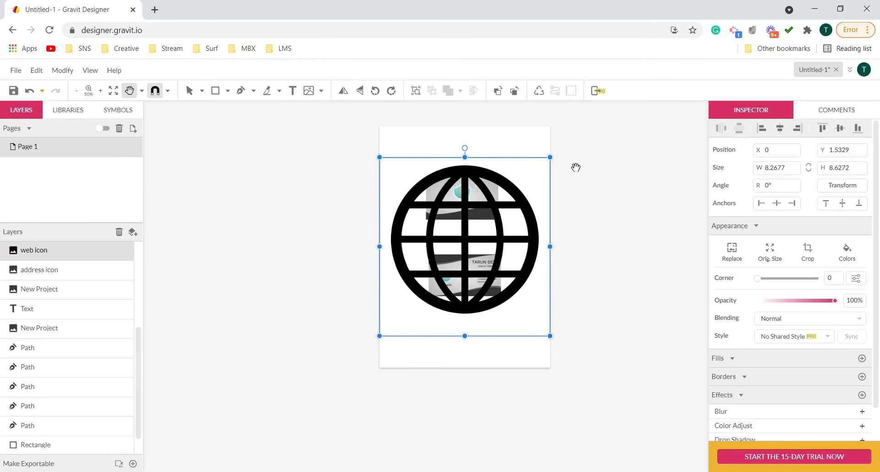
left_click_drag(550, 158, 477, 235)
- Shrink the web icon further to about 0.25 × 0.27 in, just above the contact details card
key("space")
scroll(467, 245, "up", 4)
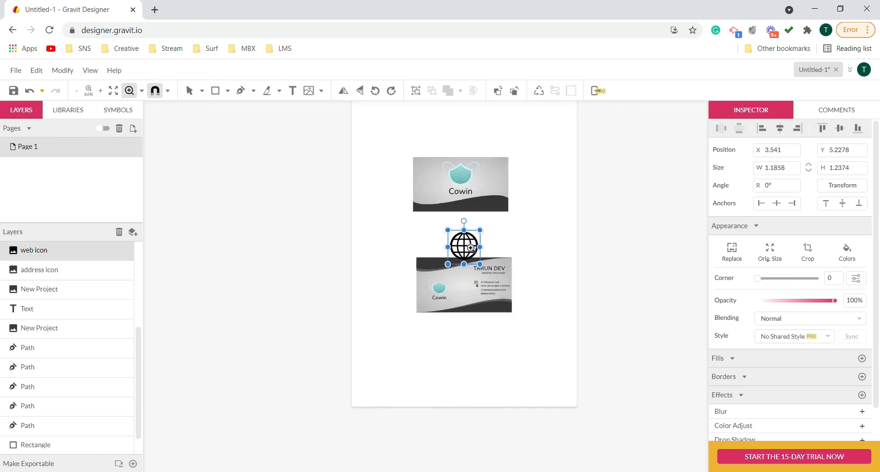
left_click_drag(505, 203, 468, 243)
key("space")
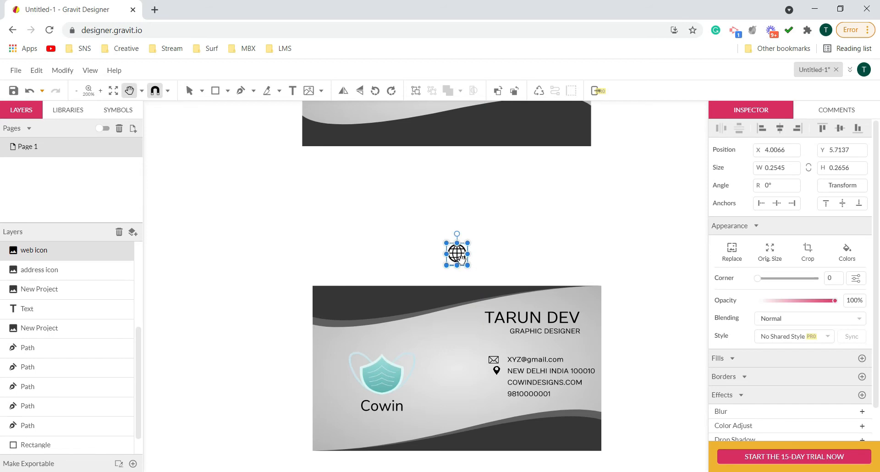
- Move the web icon beside the website line below the address icon and shrink it to about 0.10 × 0.11 in
left_click_drag(460, 257, 523, 258)
key("space")
scroll(508, 384, "up", 7)
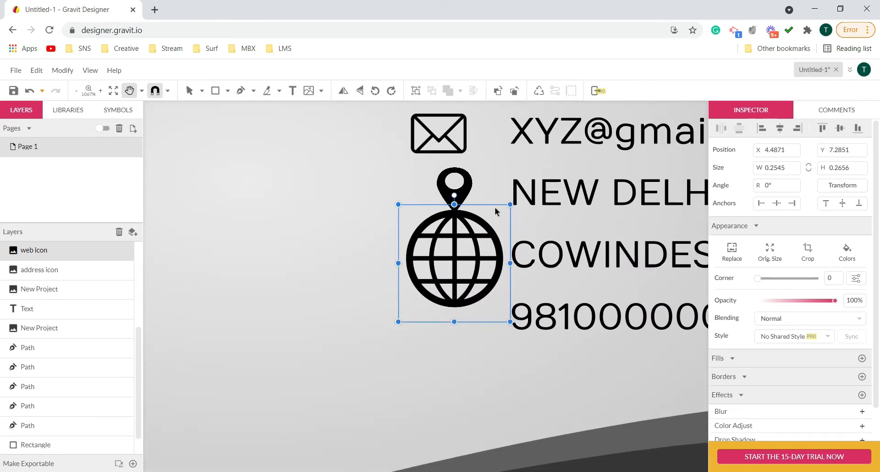
left_click_drag(512, 203, 461, 255)
key("space")
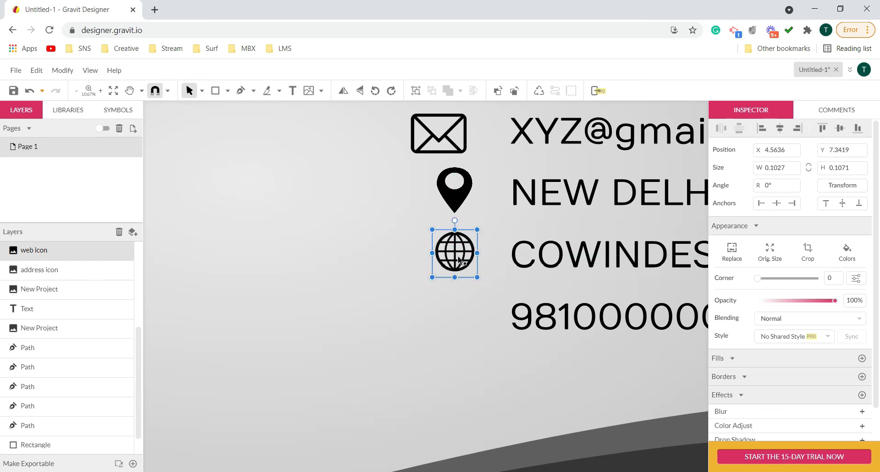
- Place the black mobile icon png image from the visiting card files folder
left_click(14, 71)
mouse_move(144, 277)
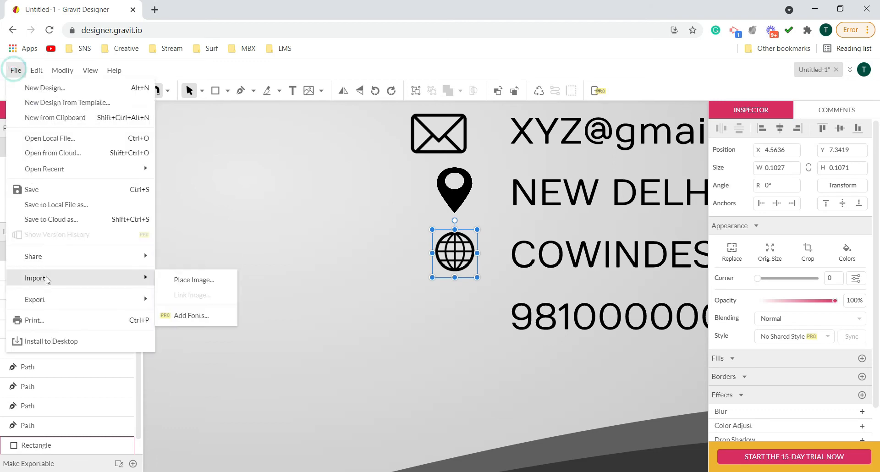
left_click(192, 280)
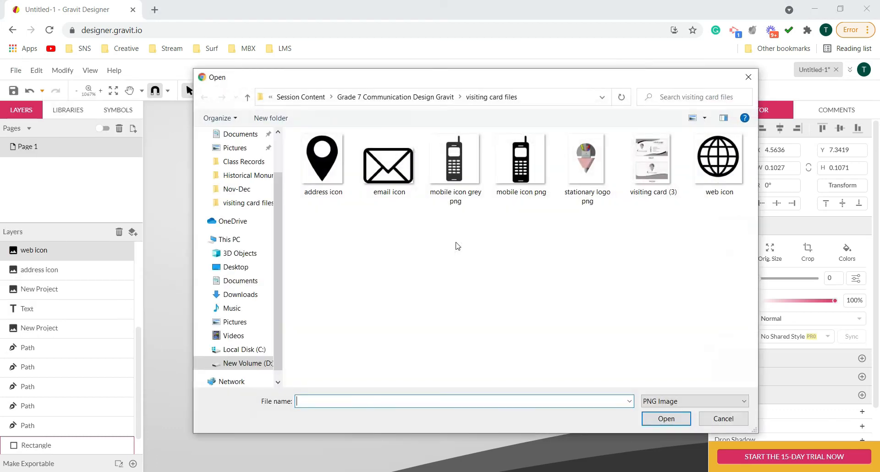
left_click(509, 179)
left_click(656, 418)
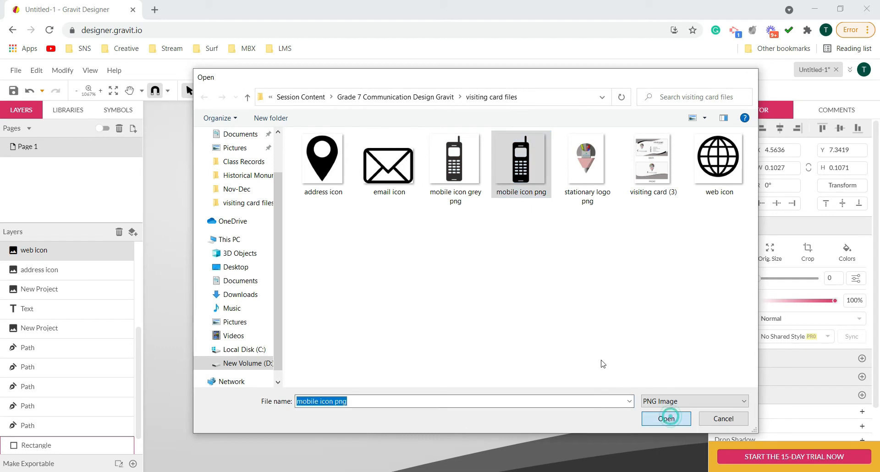
- Shrink the placed mobile icon in stages to about 0.58 × 0.58 in, keeping it upright
scroll(480, 279, "down", 5)
scroll(481, 279, "down", 4)
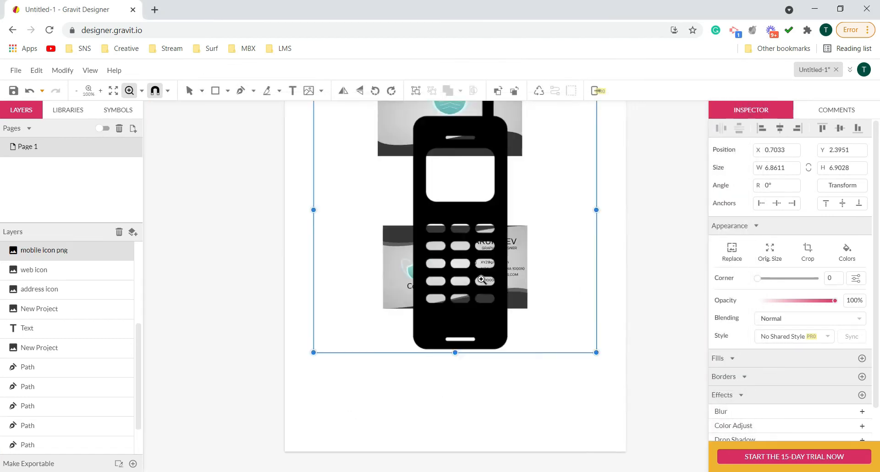
key("v")
left_click_drag(556, 136, 437, 241)
key("space")
scroll(468, 235, "up", 4)
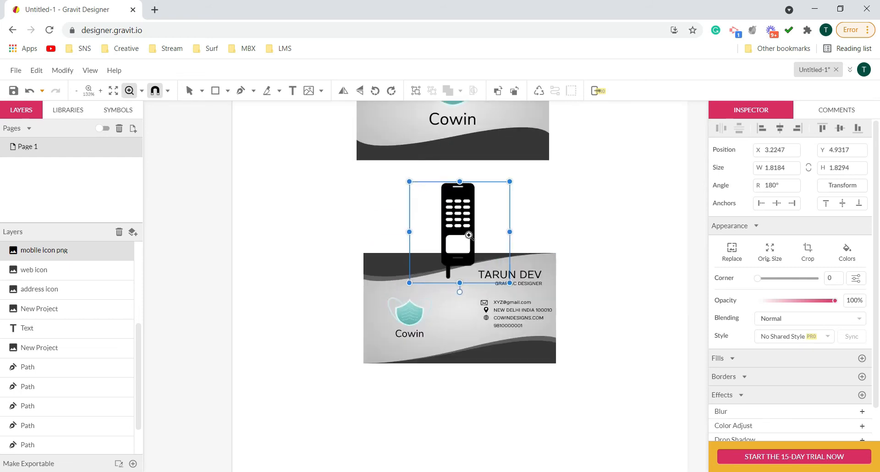
left_click_drag(514, 176, 458, 233)
key("space")
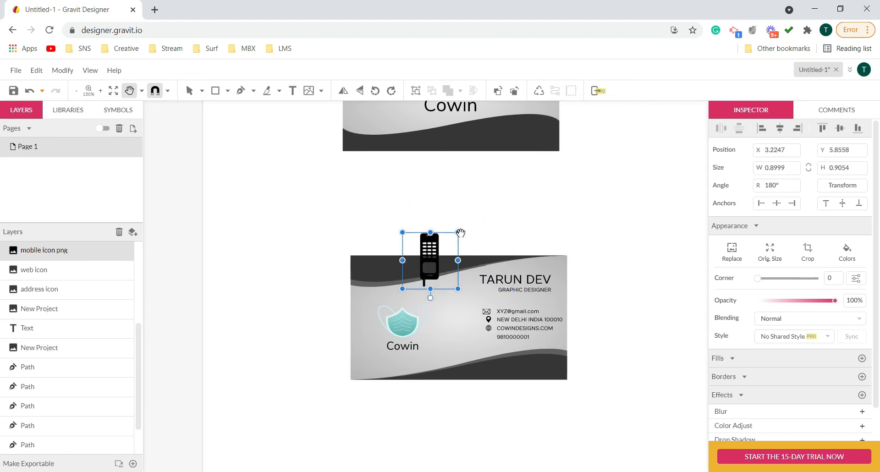
key("space")
mouse_move(459, 232)
left_mouse_down()
mouse_move(427, 260)
mouse_move(448, 242)
left_mouse_up()
key("space")
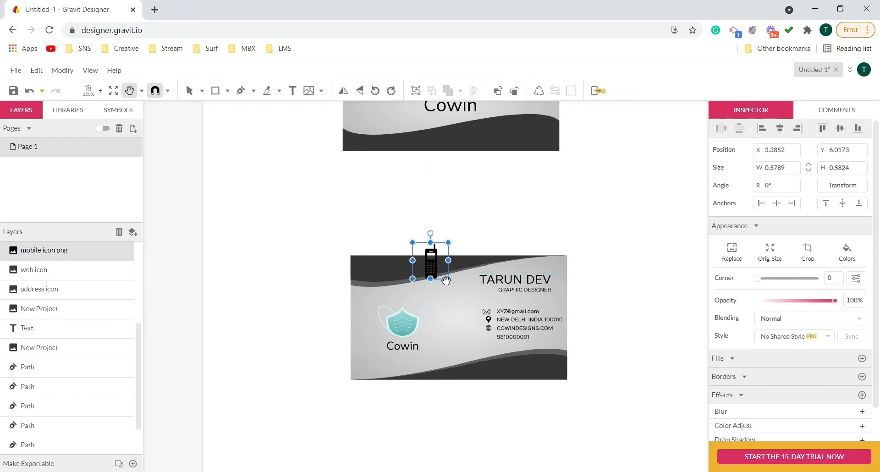
- Shrink the mobile icon to about 0.10 × 0.10 in and position it below the web icon, beside the phone number line
scroll(447, 281, "up", 5)
scroll(486, 266, "down", 2)
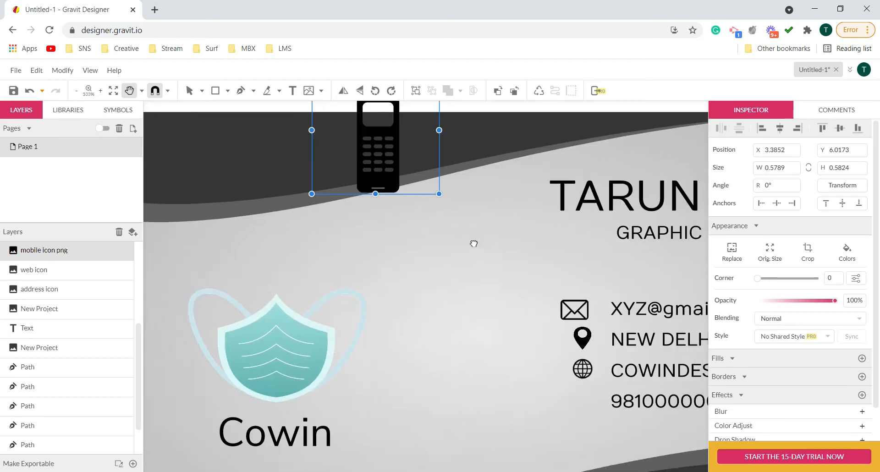
left_click_drag(397, 188, 539, 404)
left_click_drag(582, 290, 529, 345)
key("space")
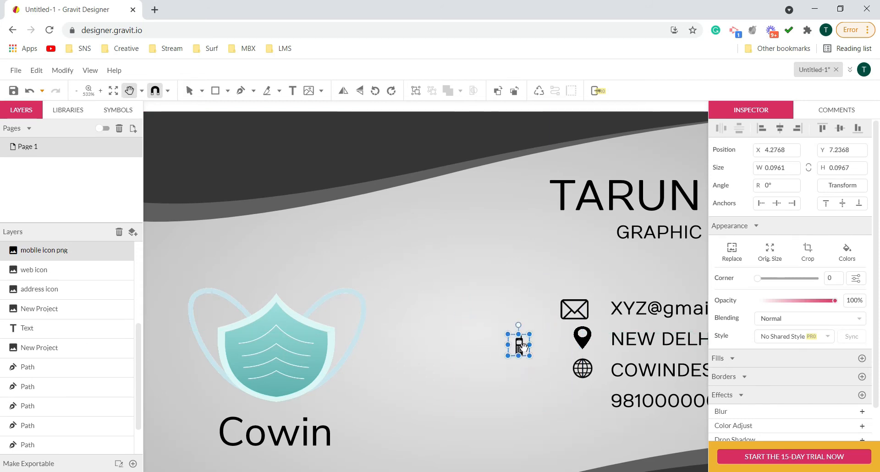
left_click_drag(574, 404, 598, 406)
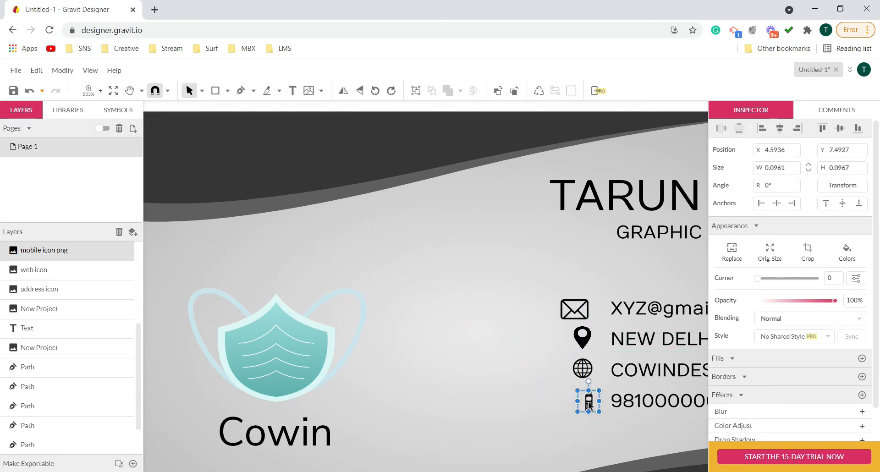
scroll(660, 457, "up", 3)
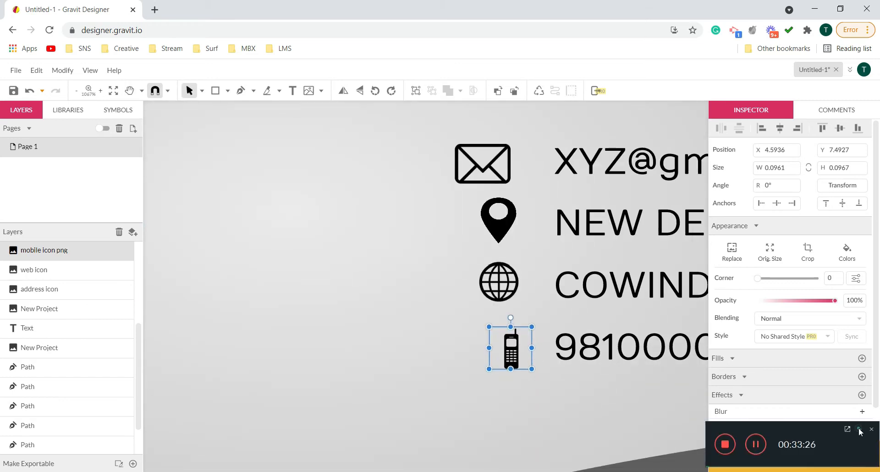
left_click(859, 429)
scroll(526, 353, "up", 3)
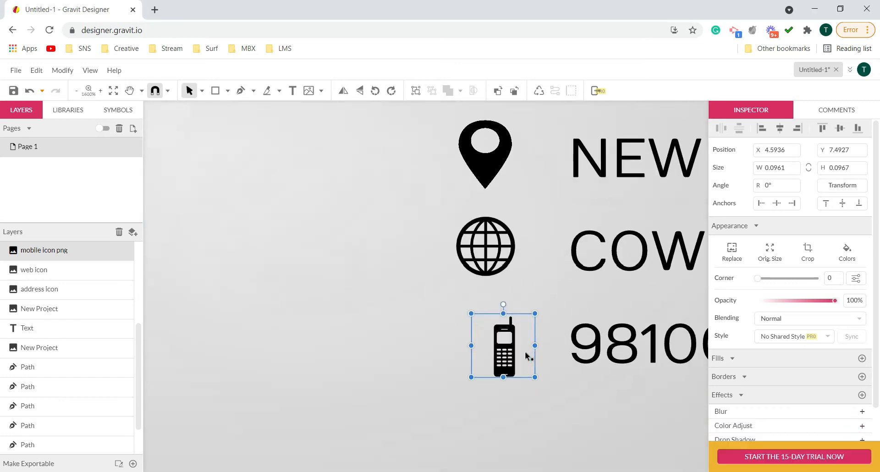
mouse_move(507, 353)
left_mouse_down()
mouse_move(506, 343)
mouse_move(505, 355)
left_mouse_up()
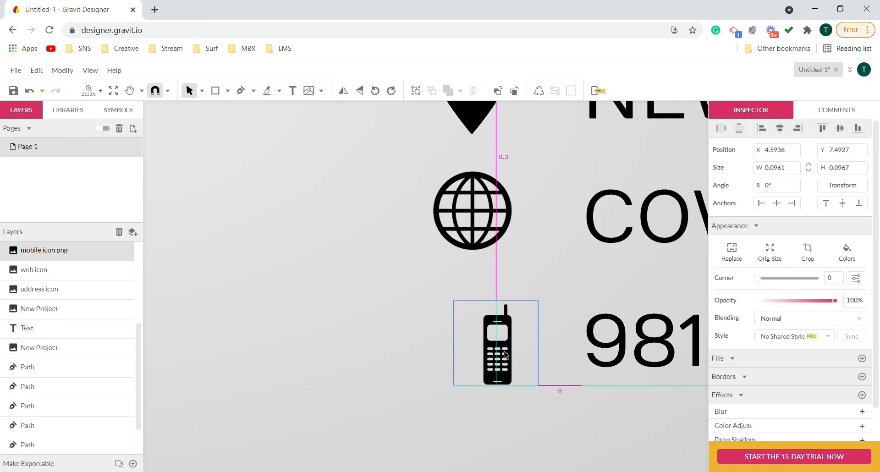
scroll(514, 344, "down", 7)
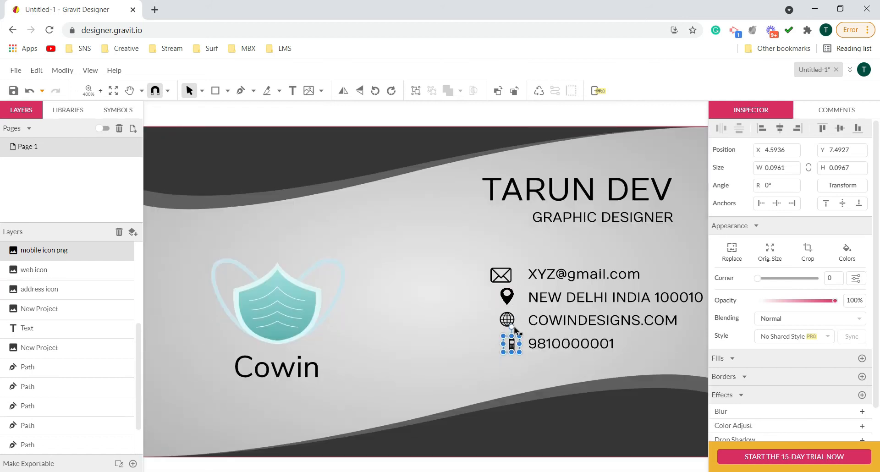
- Select the email, address, web and mobile icons together and align their centres in one vertical column
left_click(504, 278)
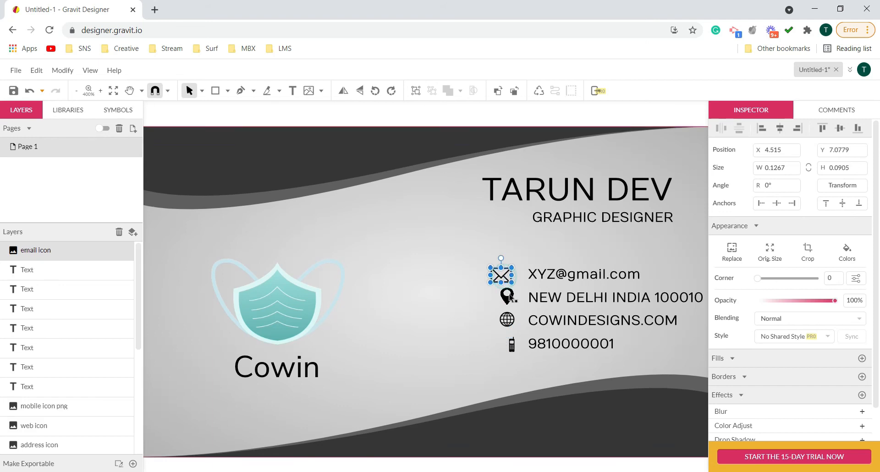
left_click(508, 299, "shift")
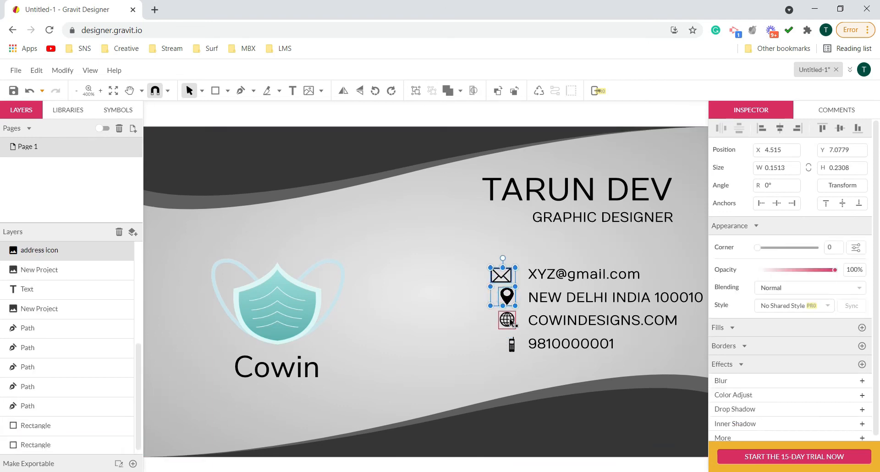
left_click(508, 320, "shift")
left_click(512, 347, "shift")
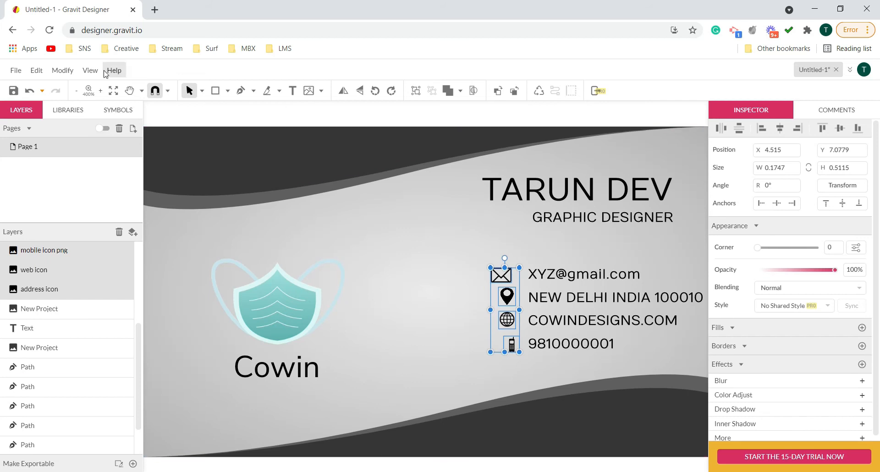
left_click(63, 71)
mouse_move(87, 109)
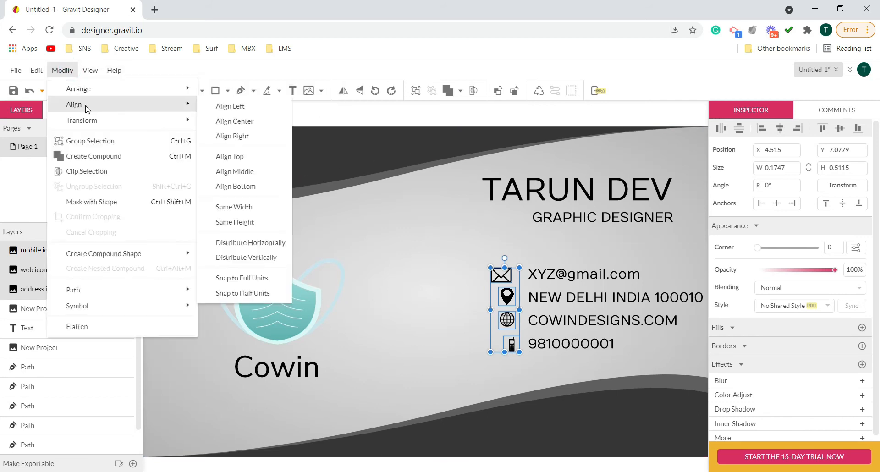
left_click(255, 122)
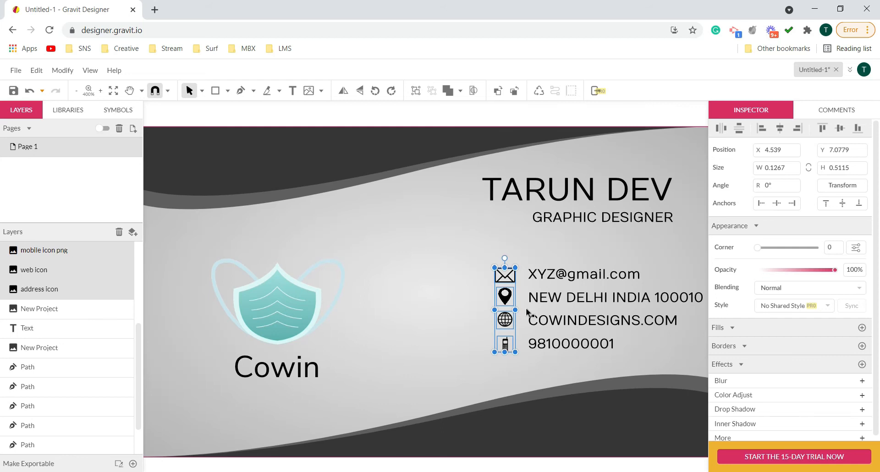
left_click(522, 364)
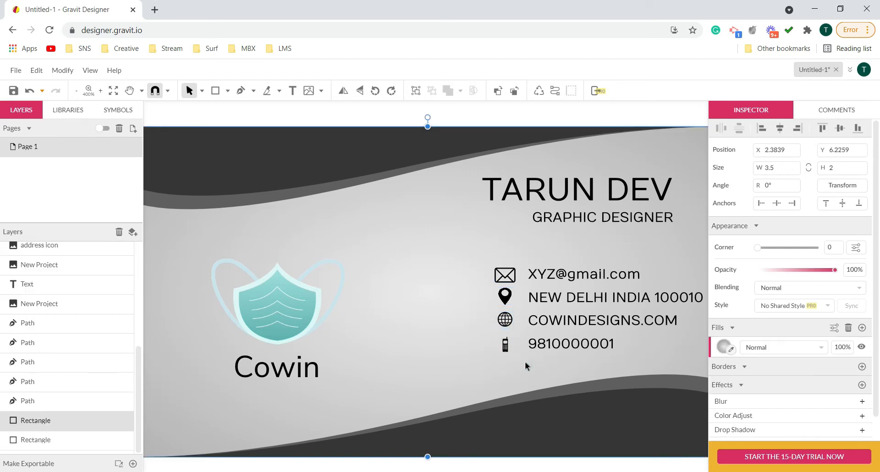
- Shrink the email icon about its centre so it is closer in size to the contact text
scroll(516, 222, "up", 5)
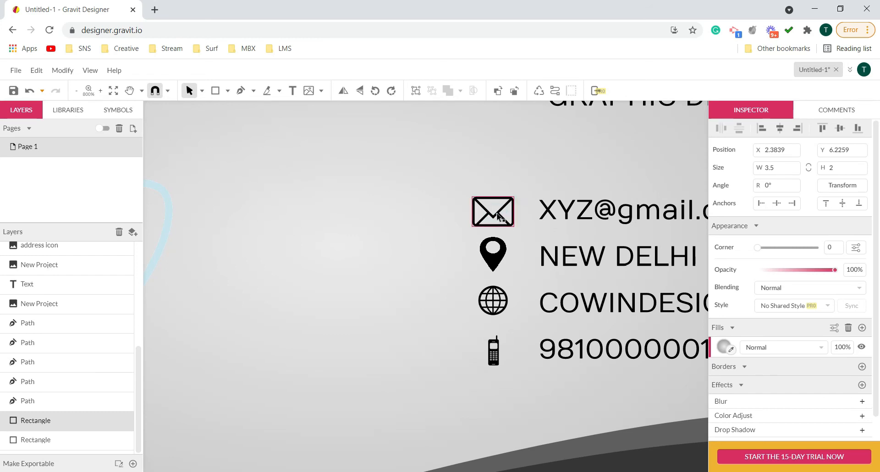
left_click(500, 220)
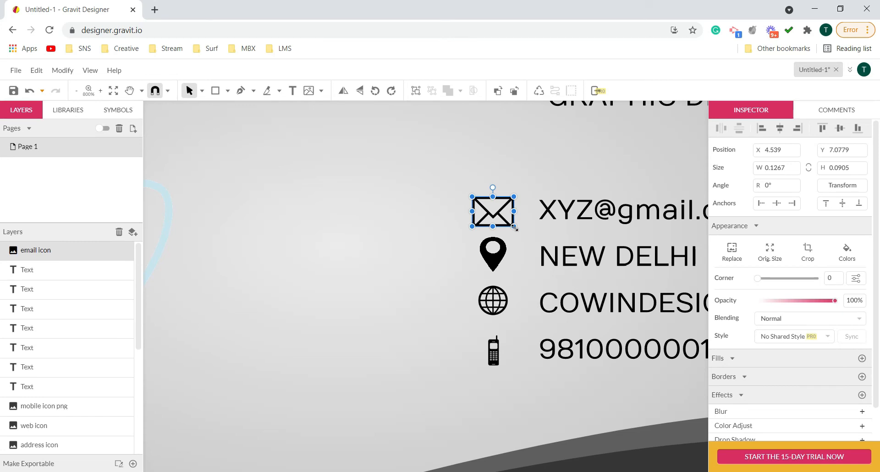
left_click_drag(514, 227, 496, 220)
- Shrink the address icon about its centre to about 0.08 × 0.08 in, then narrow its width to about 0.07 in
left_click(503, 254)
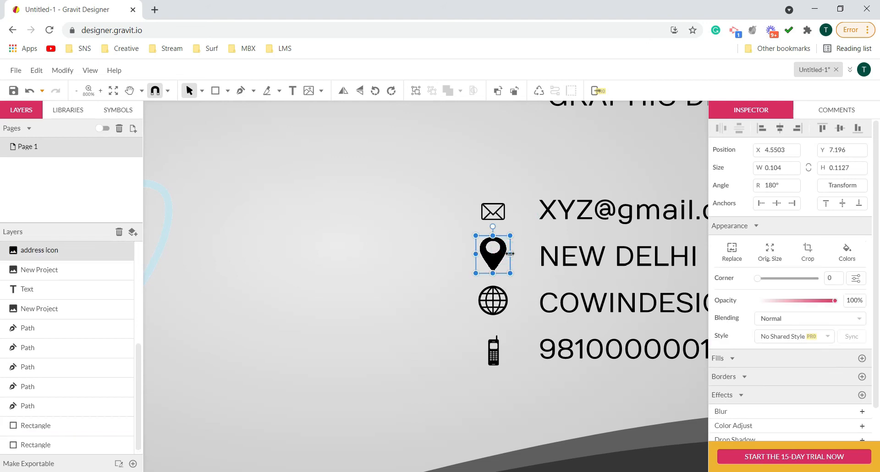
left_click_drag(510, 254, 496, 259)
scroll(501, 265, "up", 1)
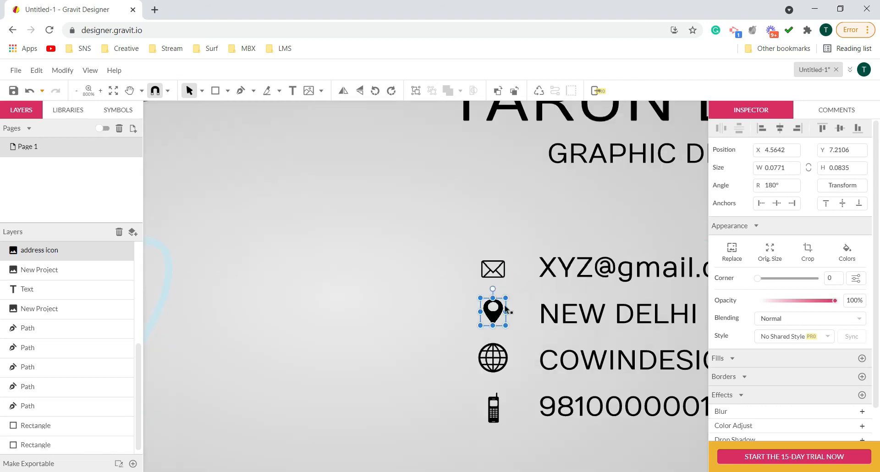
scroll(504, 308, "up", 4)
left_click_drag(509, 331, 498, 330)
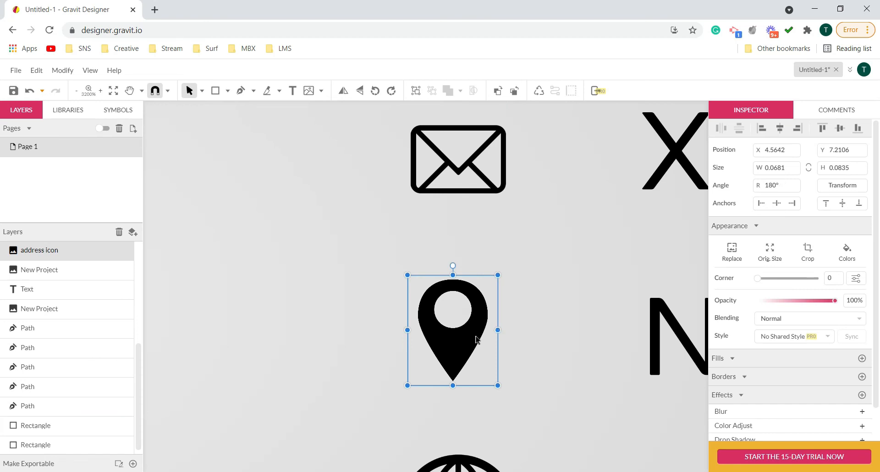
- Shrink the web icon slightly about its centre to suit the smaller email and address icons
scroll(477, 337, "down", 2)
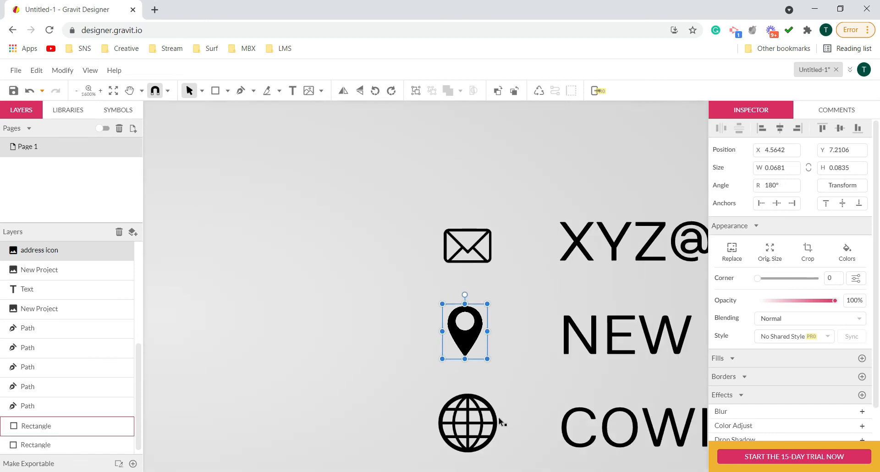
scroll(536, 385, "down", 3)
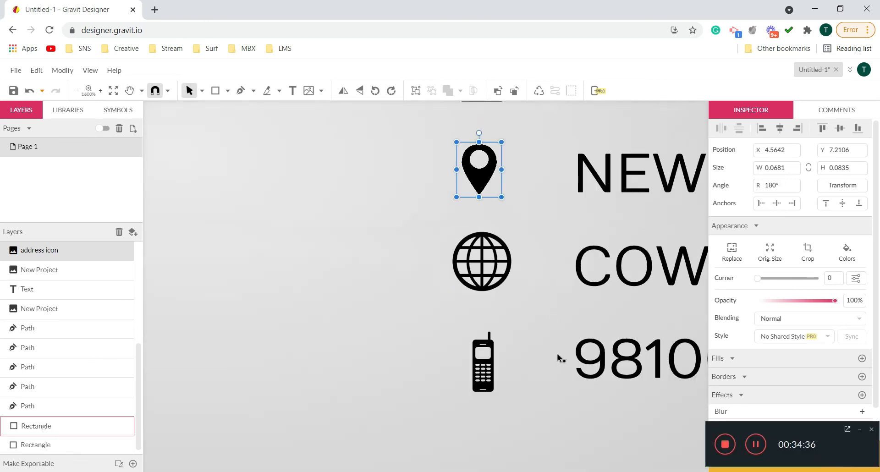
left_click(858, 429)
left_click(493, 254)
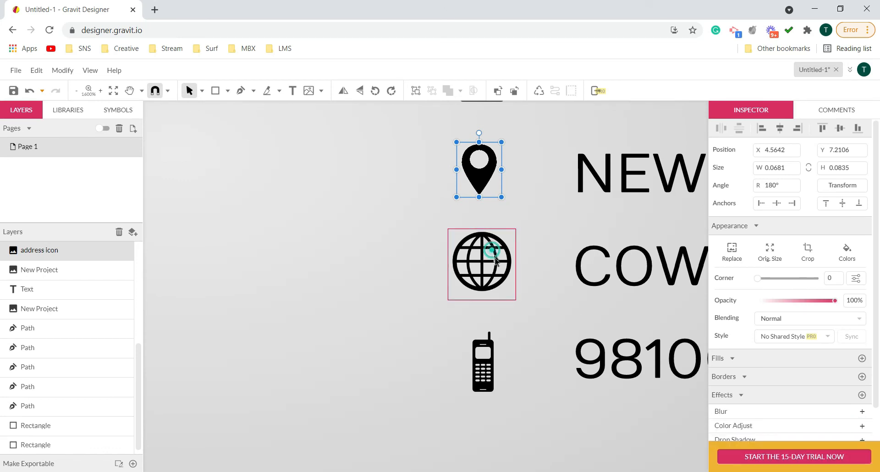
left_click_drag(515, 232, 506, 239)
left_click(532, 249)
- Select the email, address, web and mobile icons together with the card background and align their centres horizontally
scroll(533, 251, "down", 5)
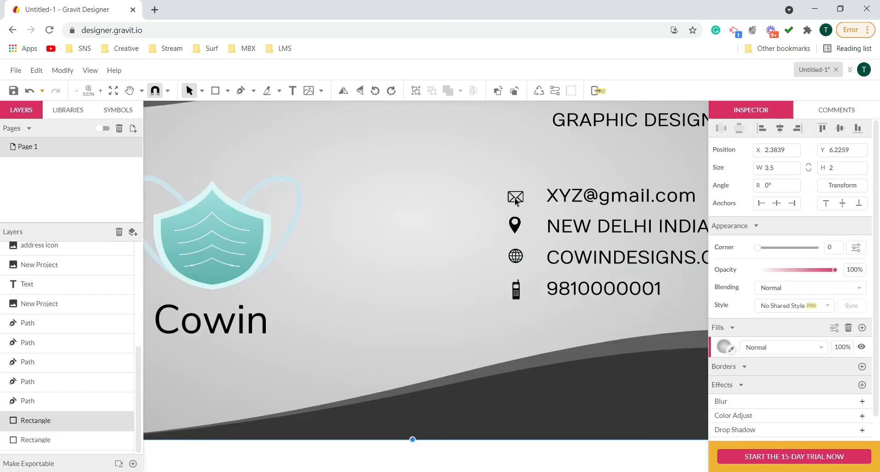
left_click(516, 198)
left_click(514, 224, "shift")
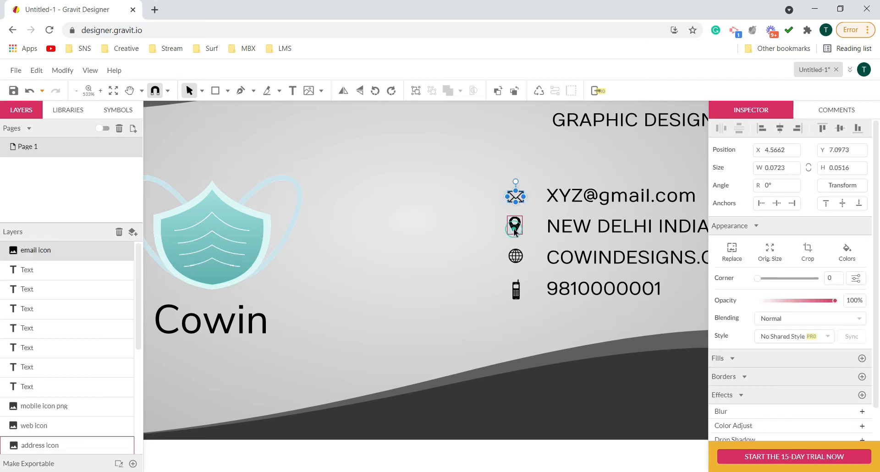
left_click(510, 256, "shift")
left_click(518, 256, "shift")
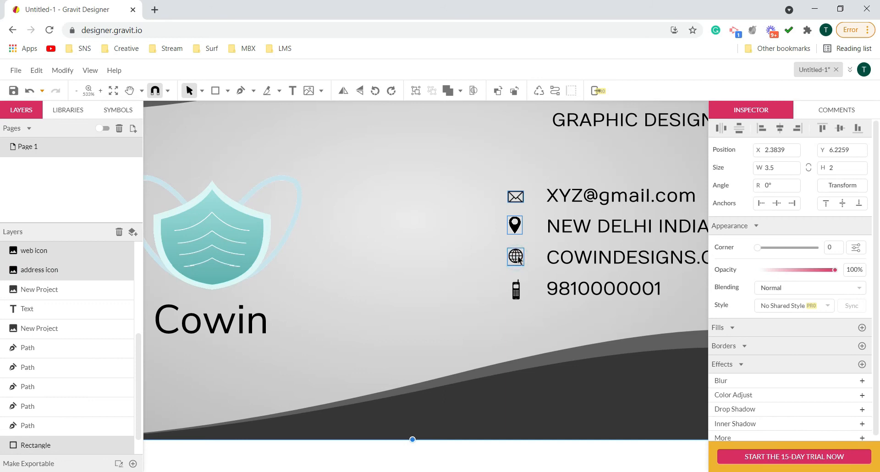
left_click(516, 288, "shift")
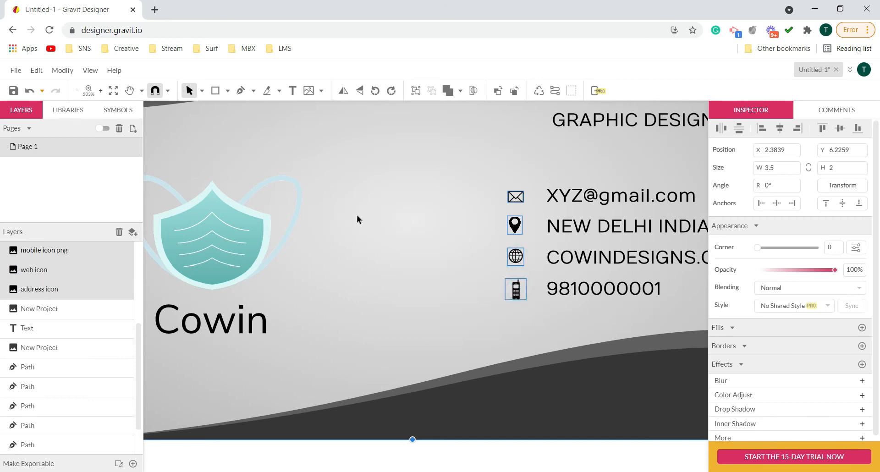
left_click(63, 70)
mouse_move(137, 105)
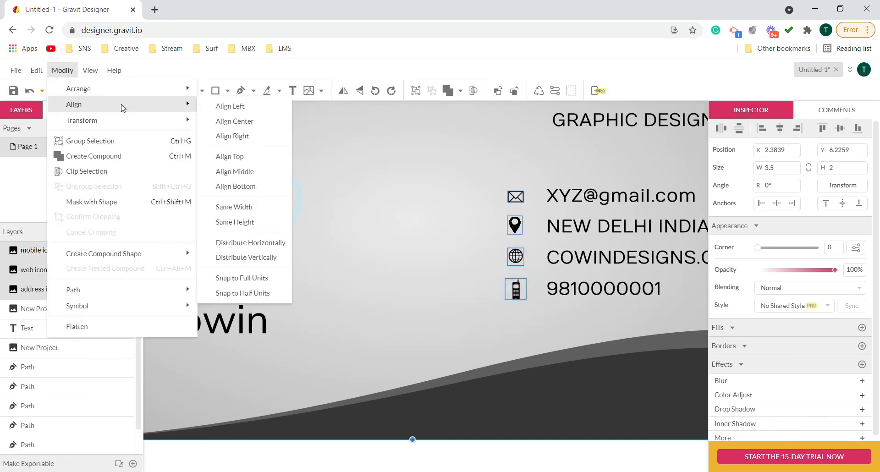
left_click(247, 127)
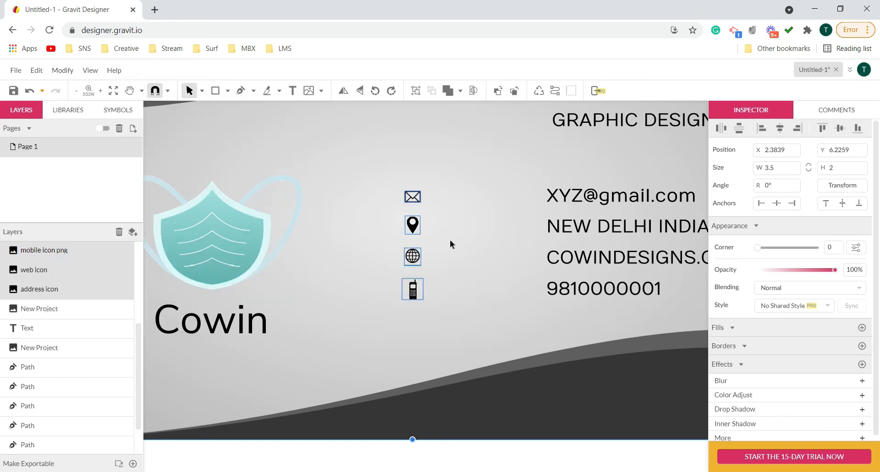
scroll(450, 240, "down", 5)
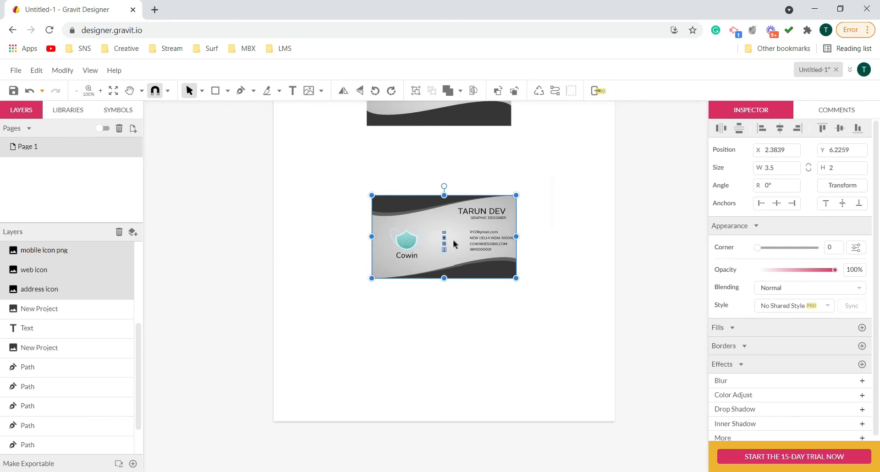
scroll(453, 240, "up", 1)
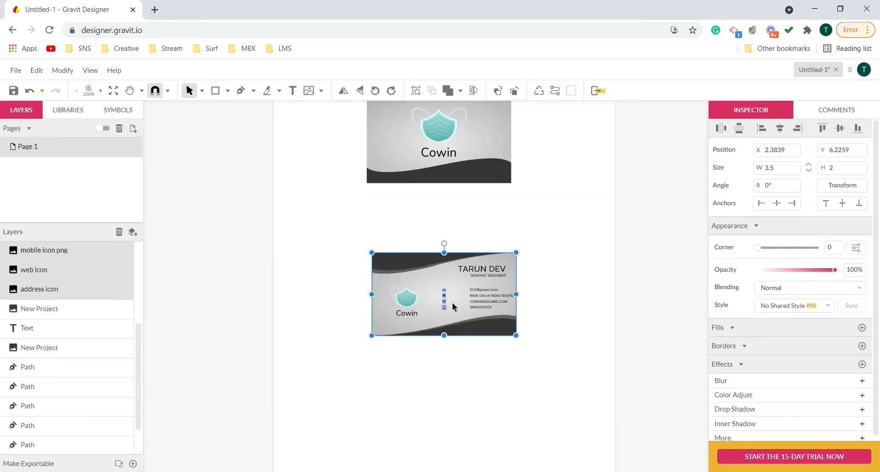
scroll(452, 302, "up", 2)
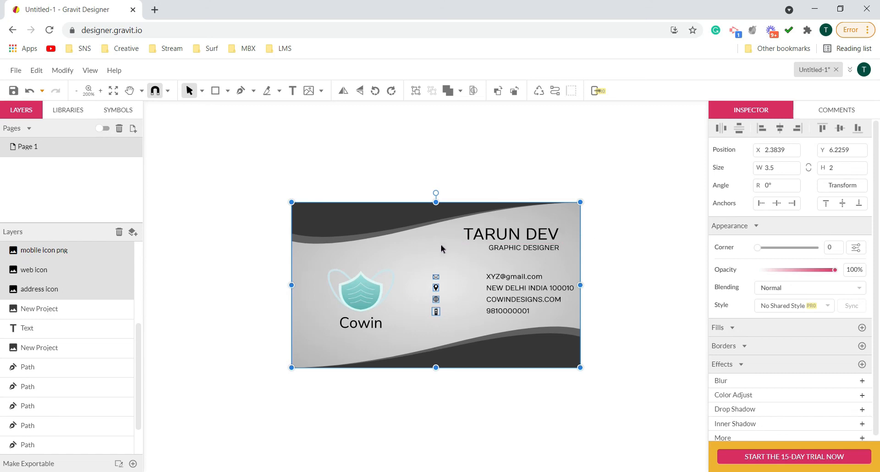
left_click(241, 250)
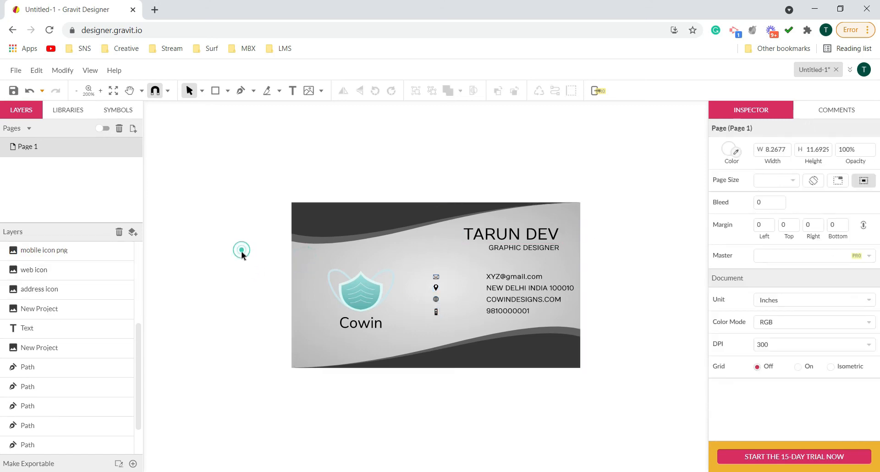
- Examine which layers hold the contact icons and the mask logo by selecting them in the layer list and on the card
left_click(43, 251)
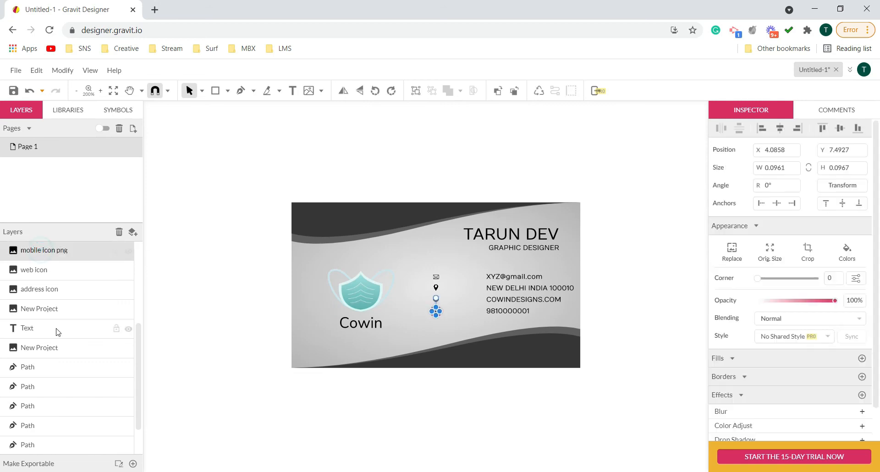
left_click(36, 291, "shift")
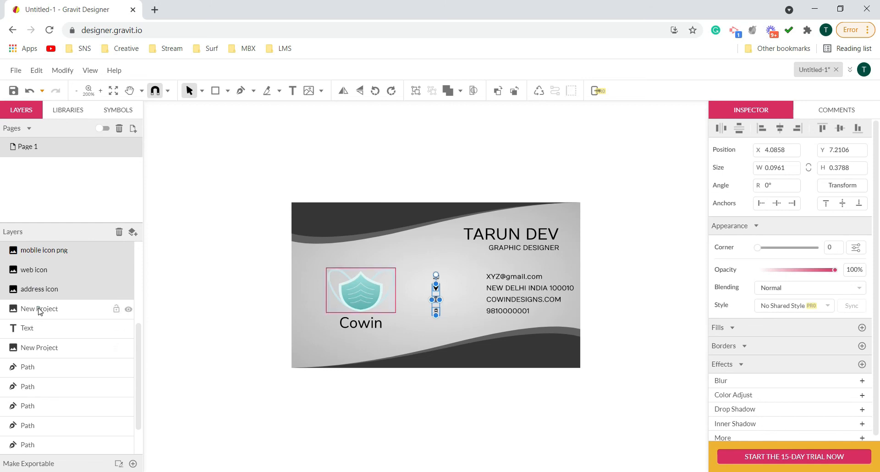
left_click(39, 309, "shift")
left_click(285, 345)
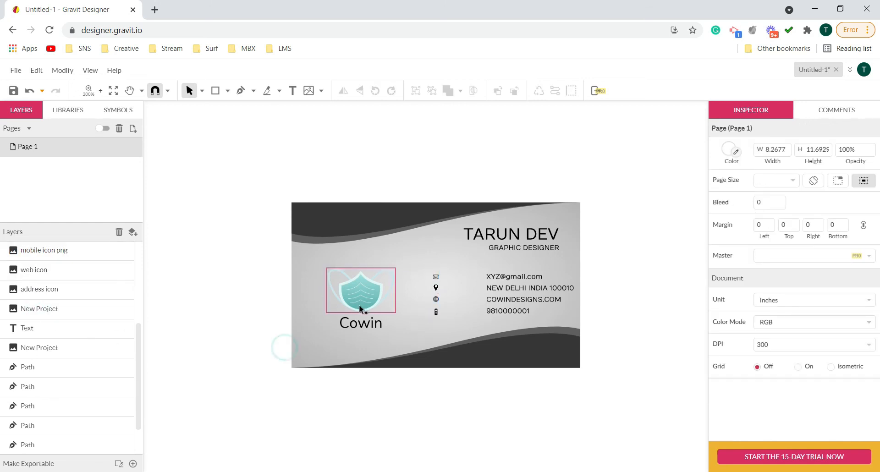
left_click(359, 304)
left_click(40, 347)
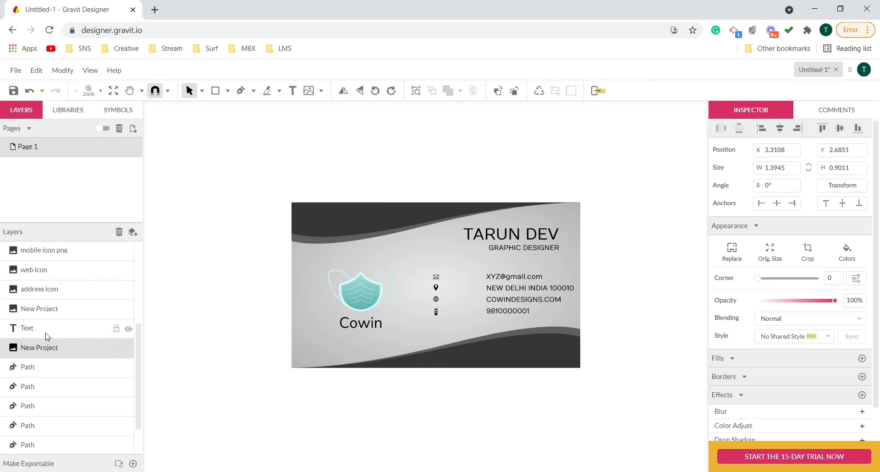
left_click(437, 313)
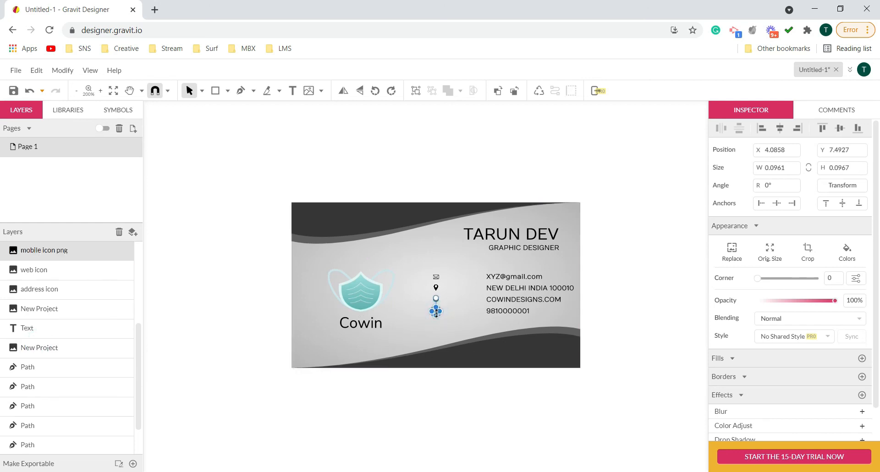
left_click(46, 289)
left_click(43, 310)
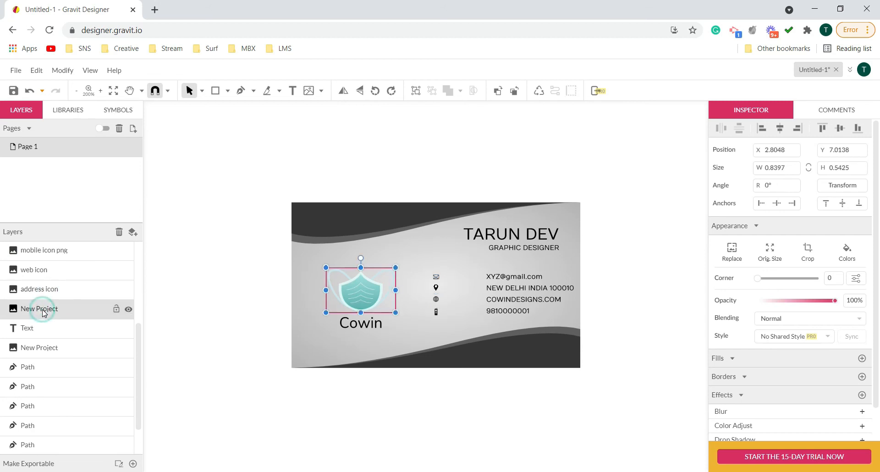
- Move the email icon's layer below the text layers, directly above the mobile icon's layer
left_click(435, 277)
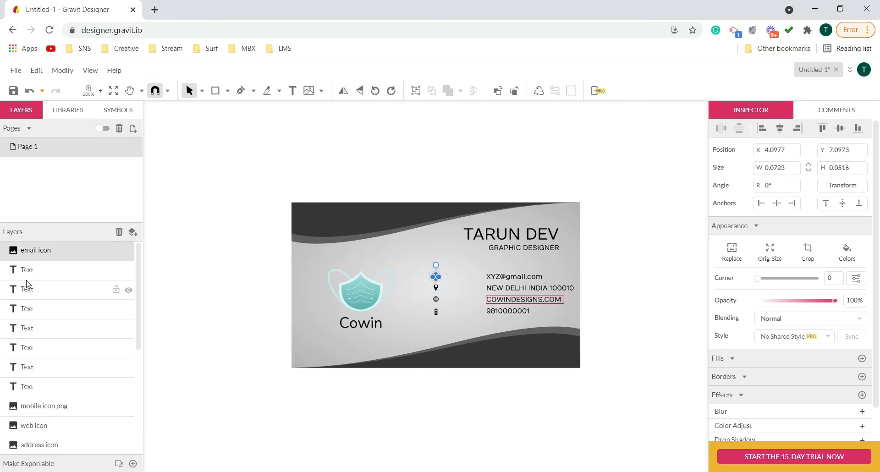
left_click_drag(56, 252, 54, 393)
scroll(57, 389, "down", 3)
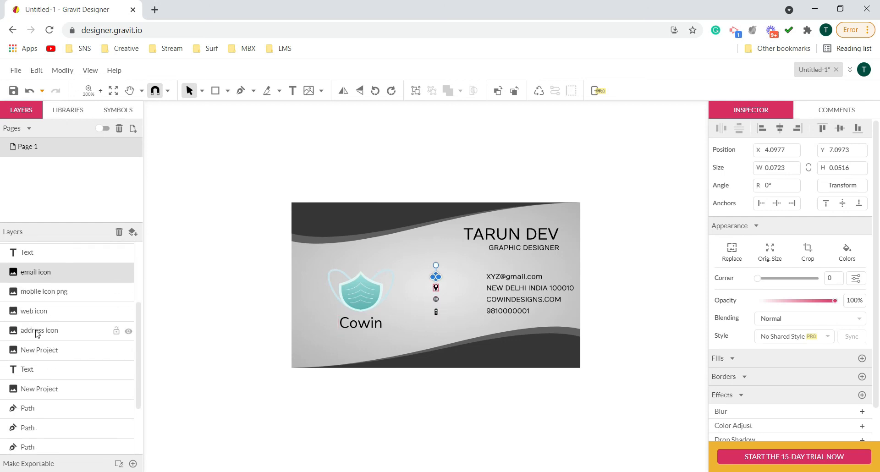
- Select the four icon layers together and move them beside the contact details, to about X 4.57 in
left_click(38, 330, "shift")
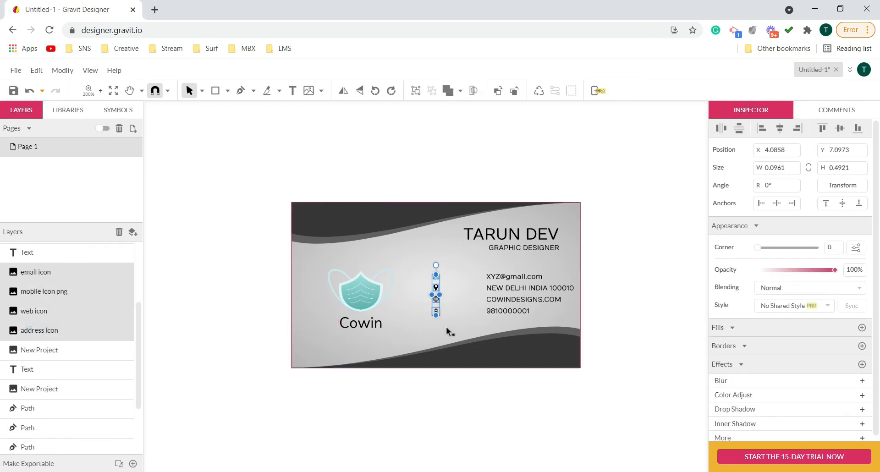
scroll(420, 287, "up", 6)
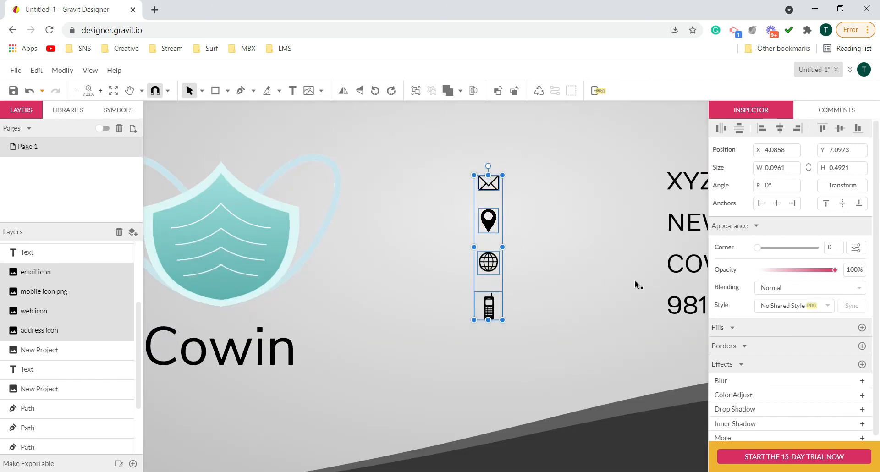
left_click(129, 90)
left_click_drag(588, 258, 288, 262)
left_click(188, 90)
left_click_drag(294, 231, 436, 230)
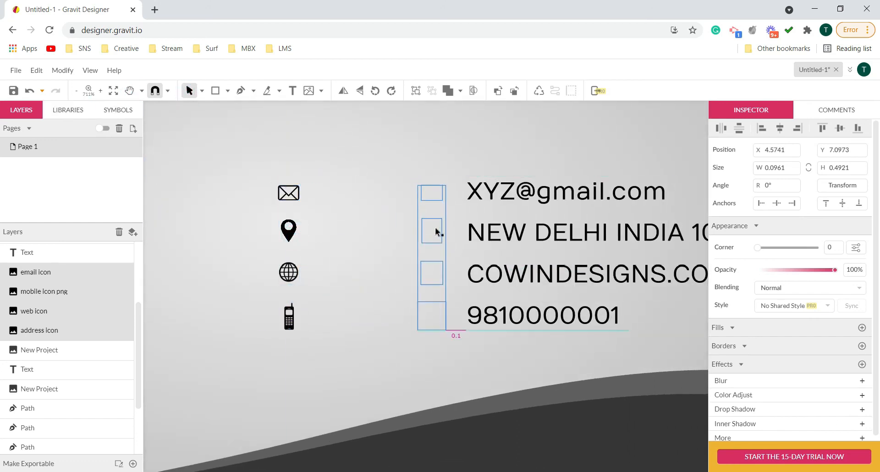
- Align the four icons' centres with each other and shift them closer to the contact text, to about X 4.61 in
left_click(62, 70)
mouse_move(75, 104)
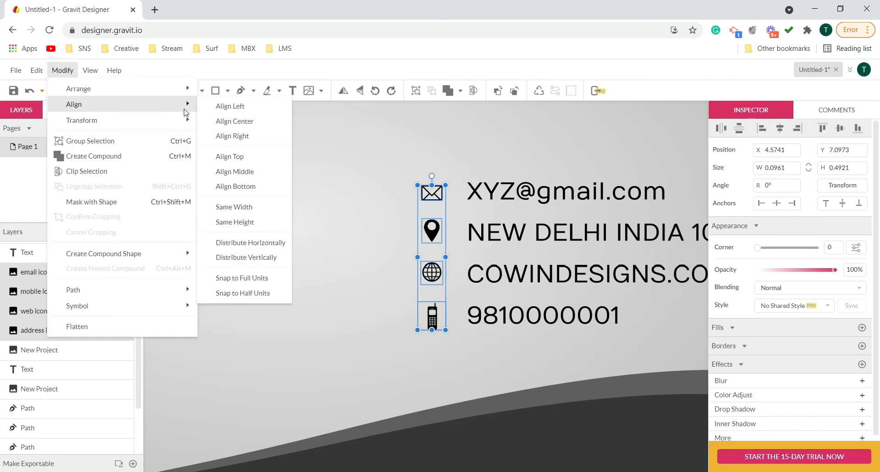
left_click(229, 122)
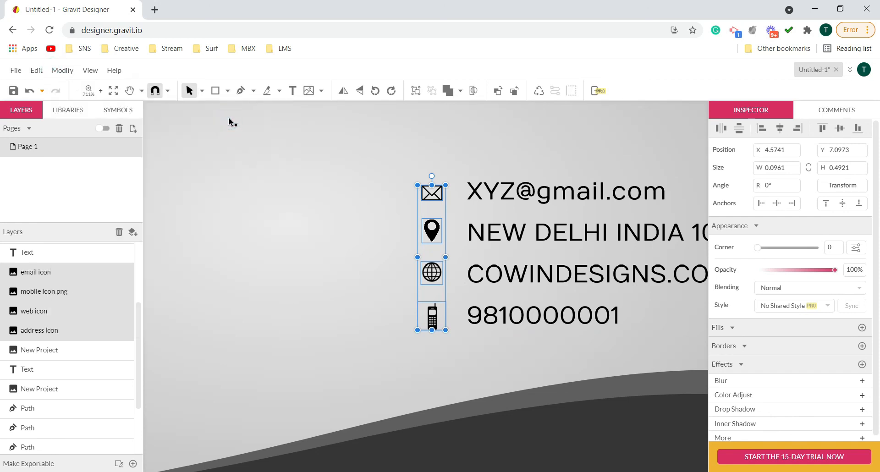
left_click_drag(432, 236, 442, 241)
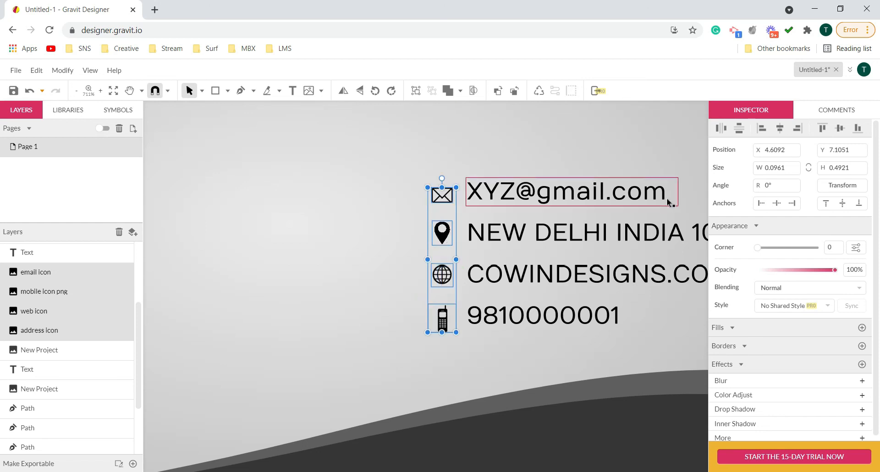
- Distribute the four icons vertically and nudge them up to about Y 7.09 in to line up with the text rows
left_click(67, 71)
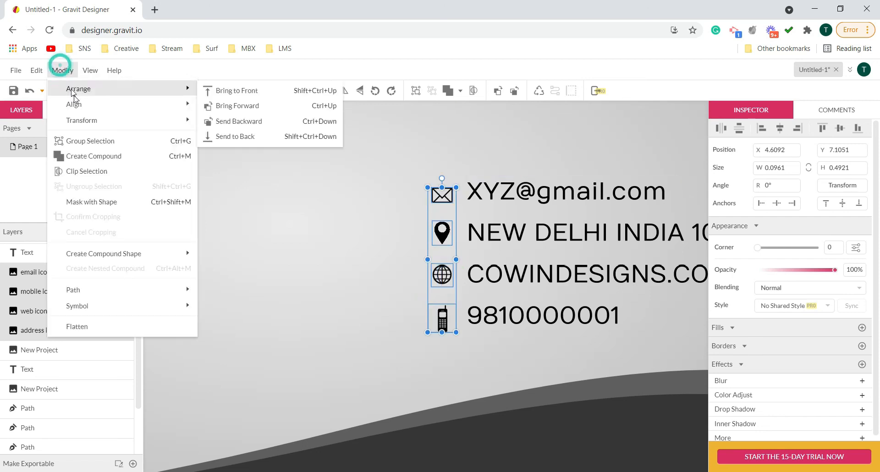
mouse_move(115, 105)
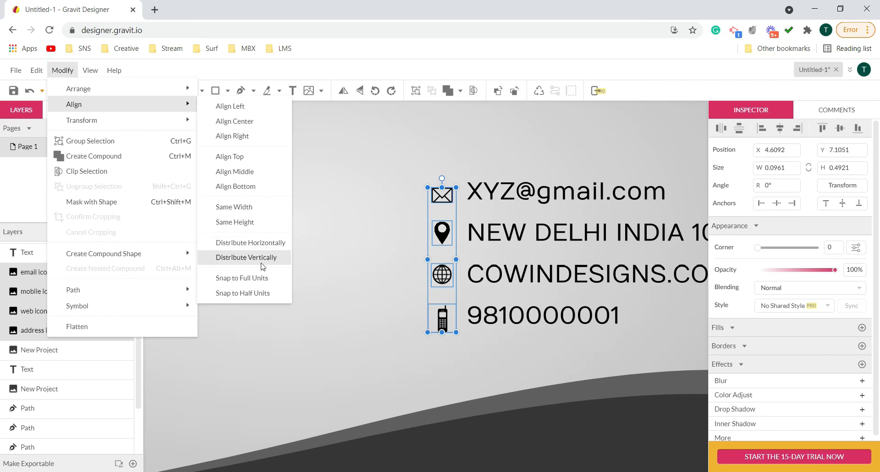
left_click(246, 257)
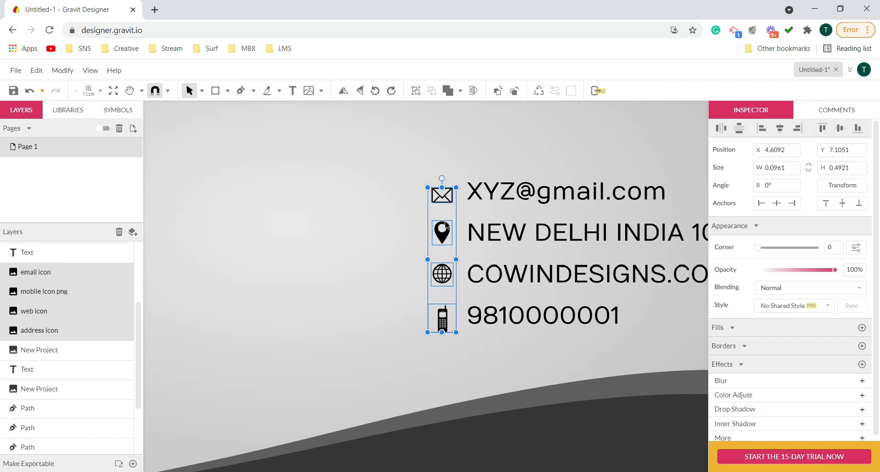
left_click_drag(444, 239, 444, 234)
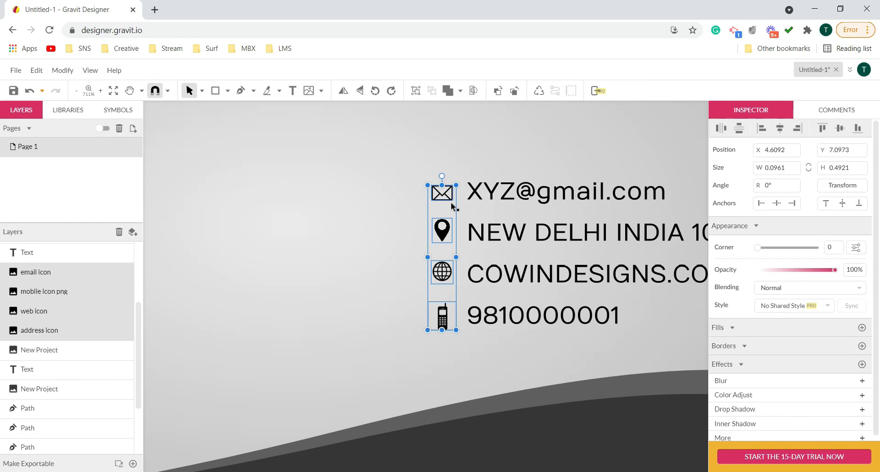
left_click_drag(445, 236, 443, 231)
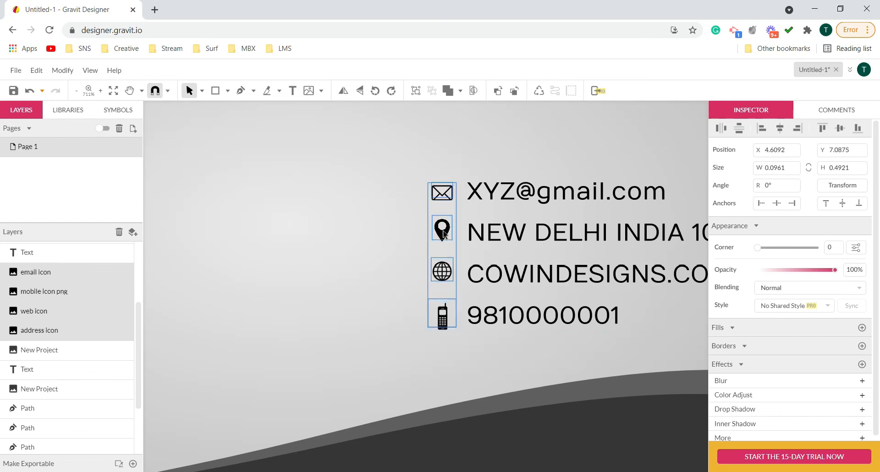
left_click(391, 294)
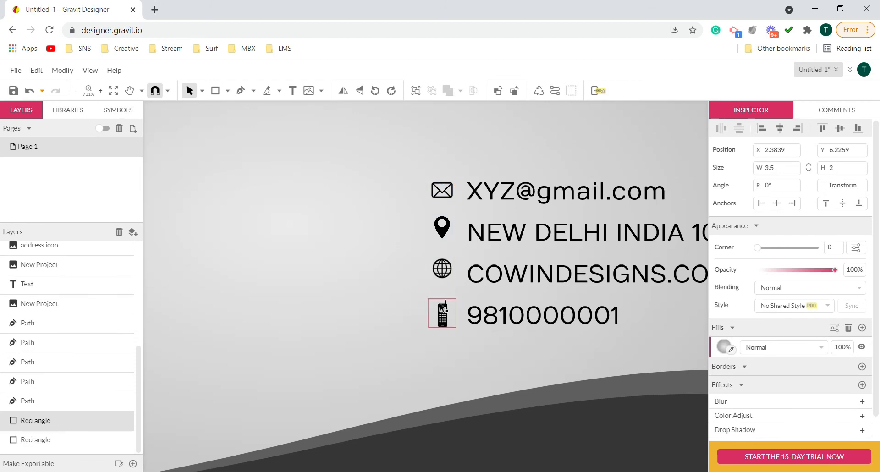
left_click(443, 318)
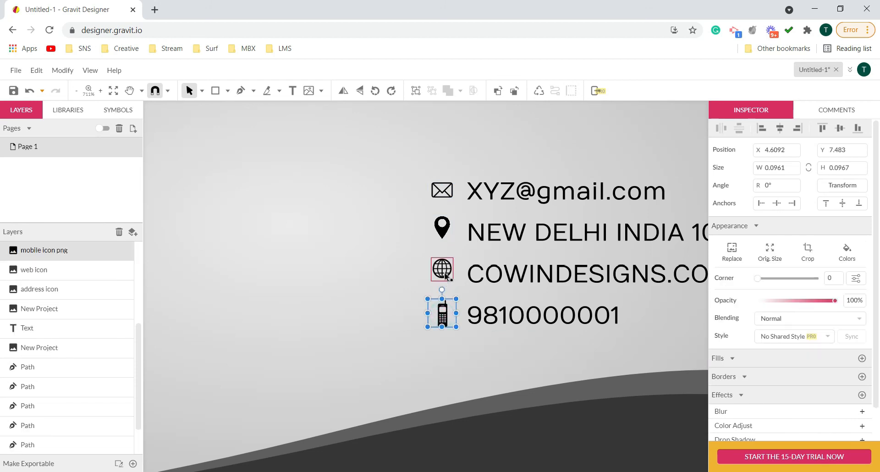
left_click(442, 270, "shift")
left_click(446, 234, "shift")
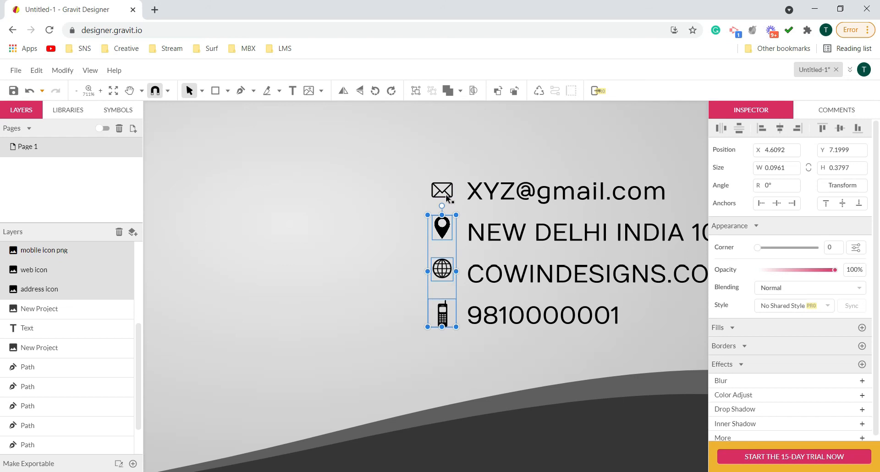
left_click(447, 198, "shift")
left_click(448, 193, "shift")
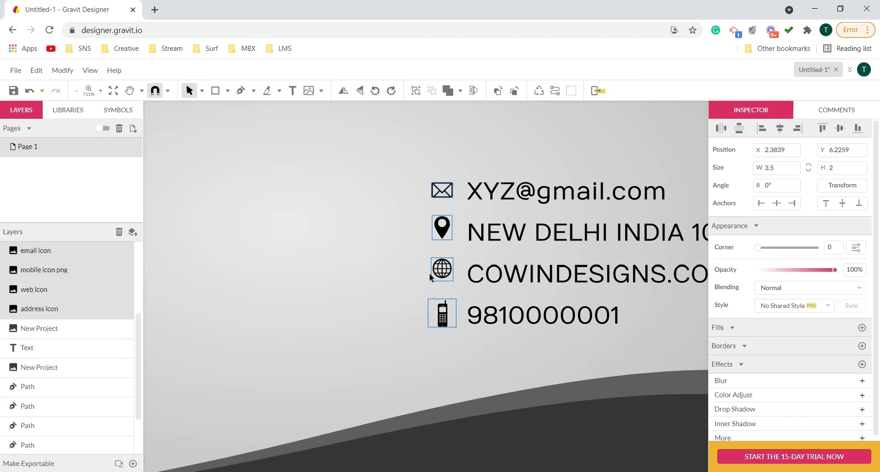
left_click(472, 286)
left_click(484, 342)
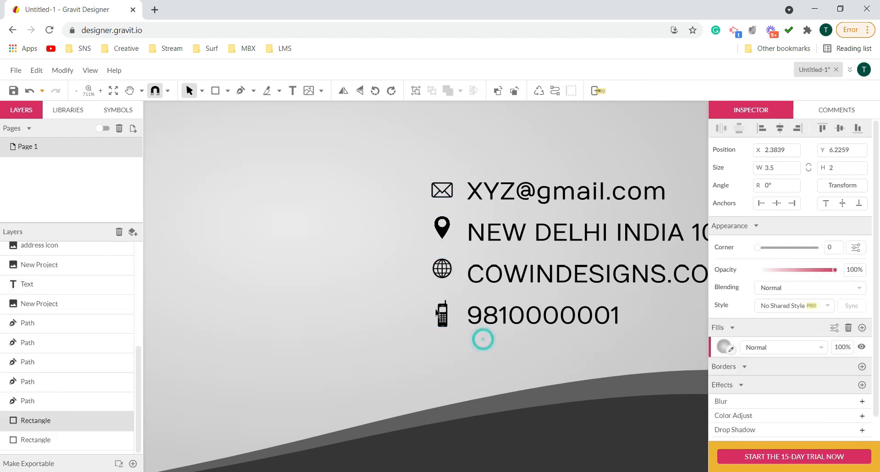
- Select the four contact icons together and shift them down to about Y 7.10 in to line up with the text rows
left_click(442, 321)
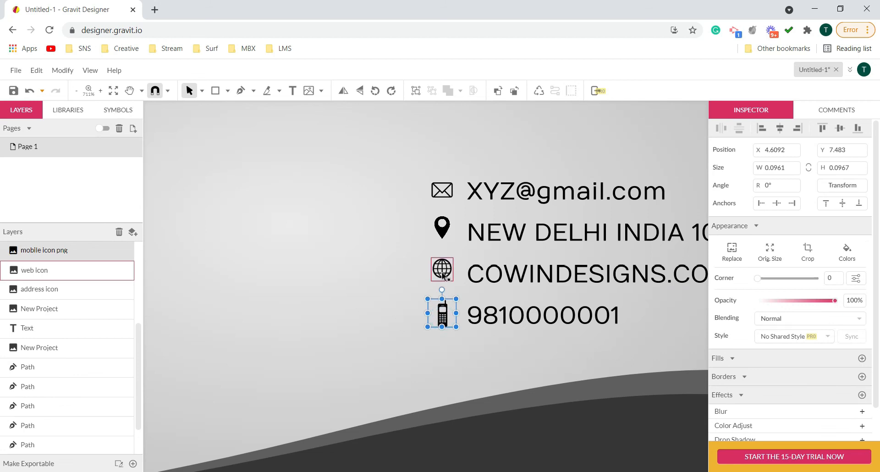
left_click(443, 275, "shift")
left_click(442, 228, "shift")
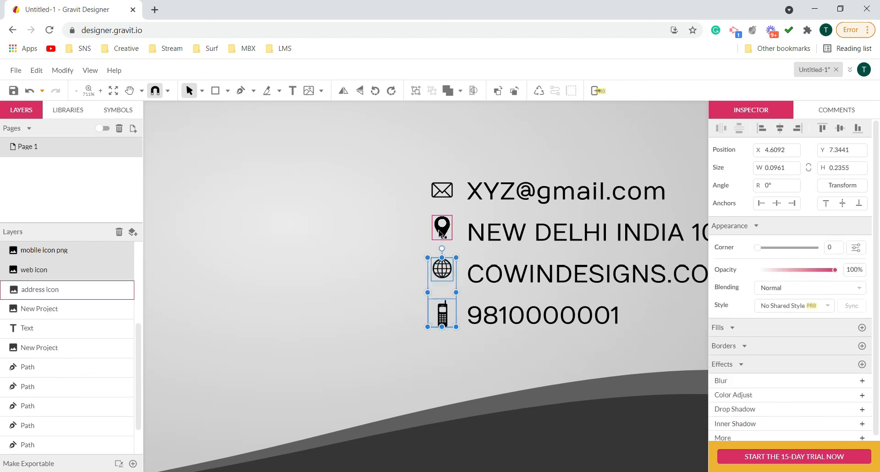
left_click(443, 191, "shift")
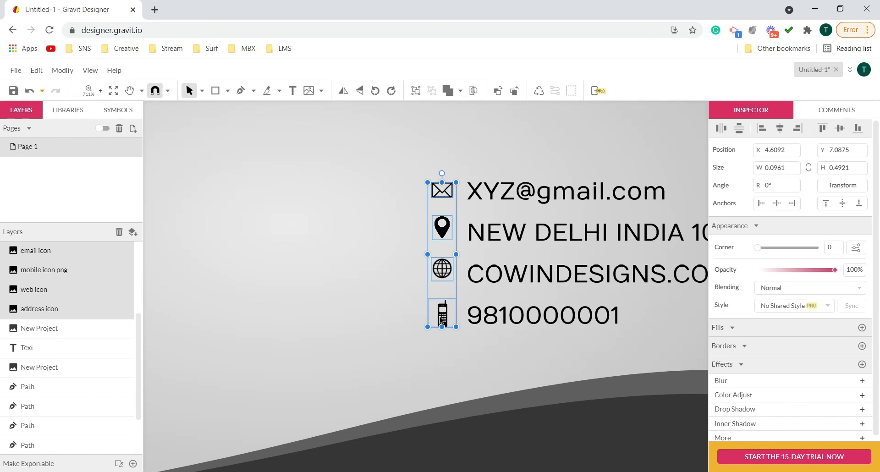
left_click_drag(442, 233, 442, 236)
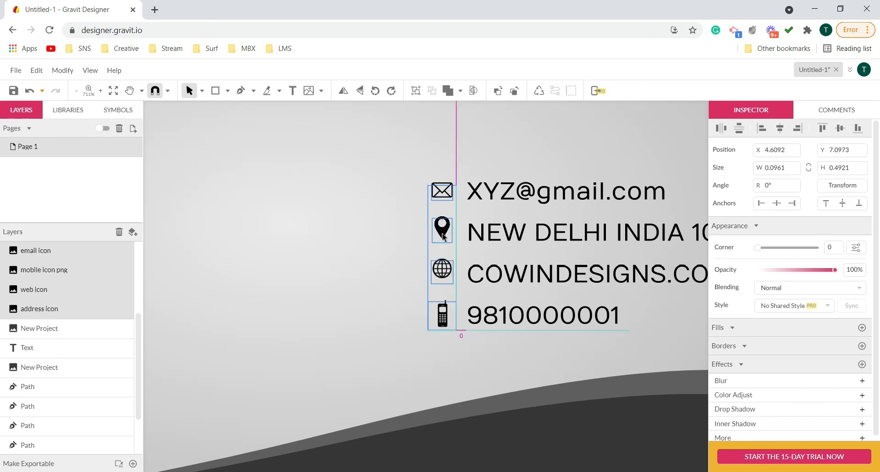
left_click(451, 373)
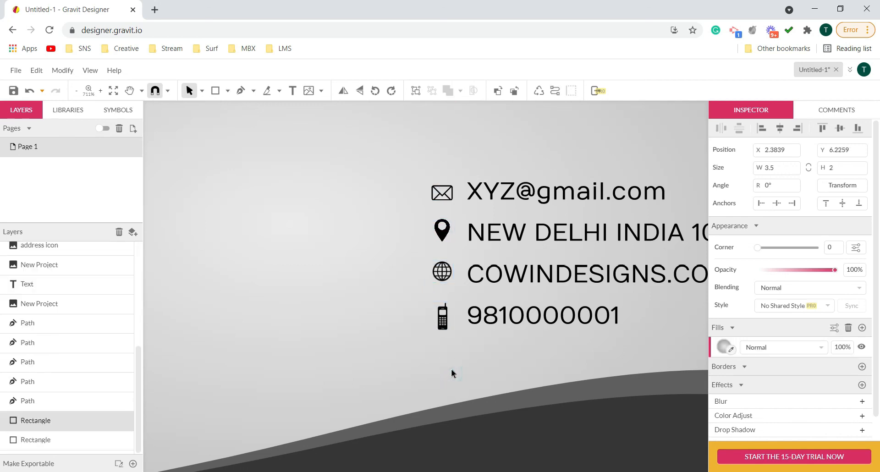
- Enlarge the mask logo and the Cowin text together about their centre to about 1.22 × 1.15 in
scroll(494, 321, "down", 5)
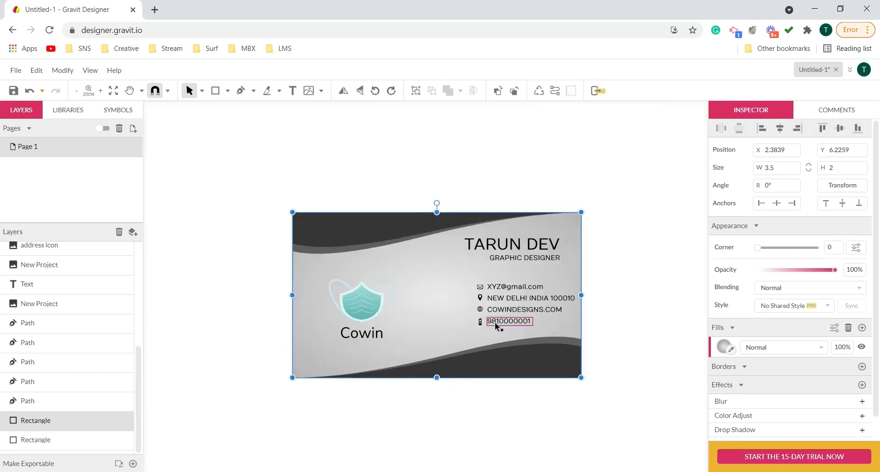
scroll(494, 322, "down", 2)
left_click(597, 320)
scroll(592, 334, "up", 2)
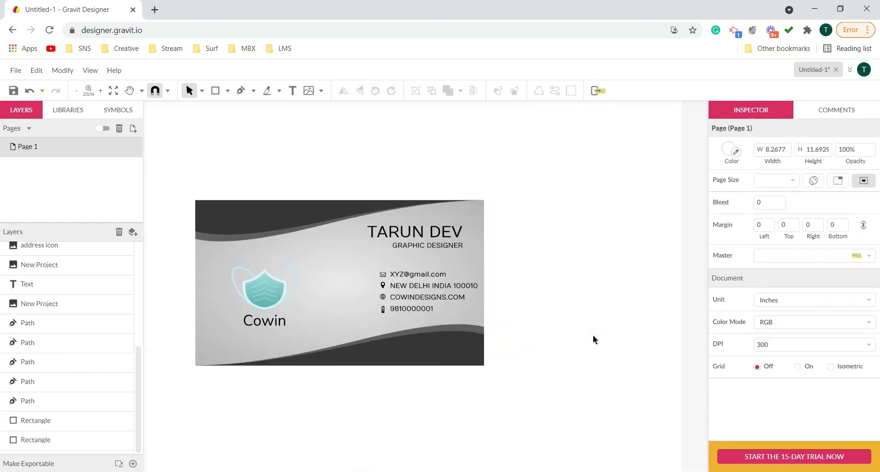
scroll(592, 340, "down", 1)
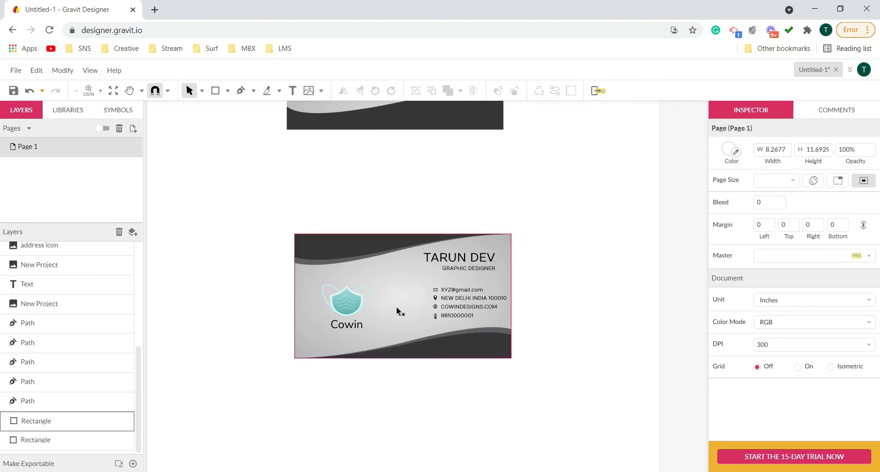
scroll(359, 330, "up", 1)
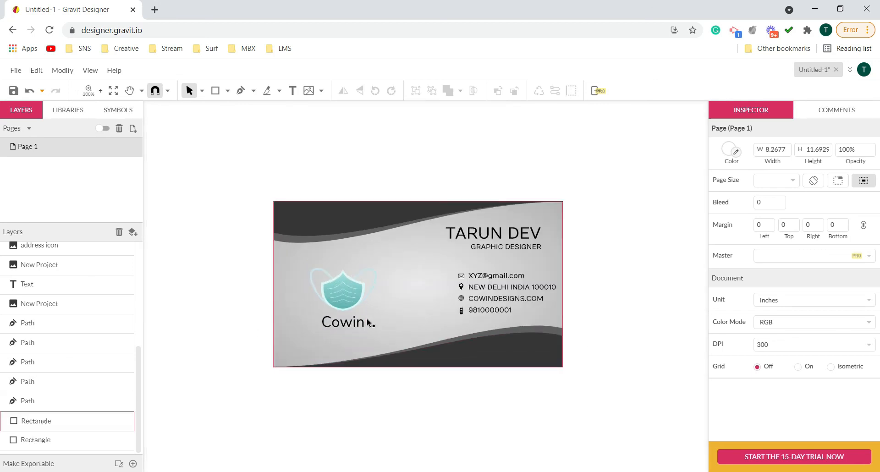
scroll(368, 322, "up", 1)
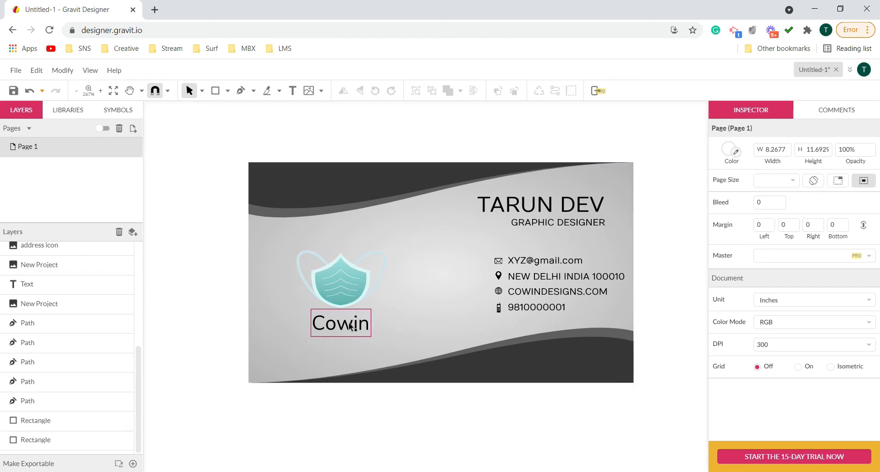
left_click(350, 282)
left_click(349, 324, "shift")
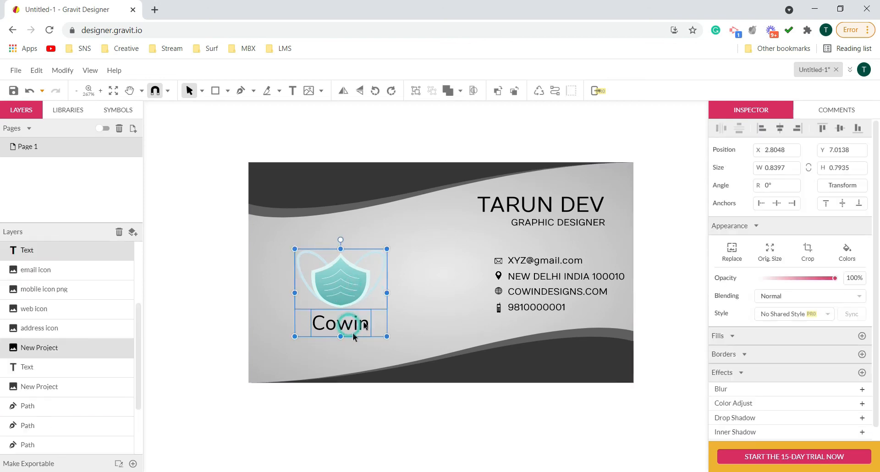
left_click_drag(387, 249, 408, 231)
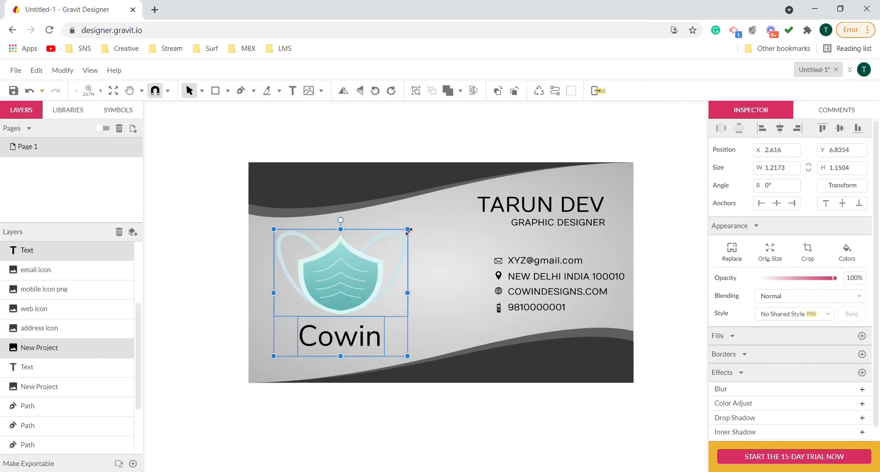
left_click(232, 248)
scroll(243, 245, "down", 3)
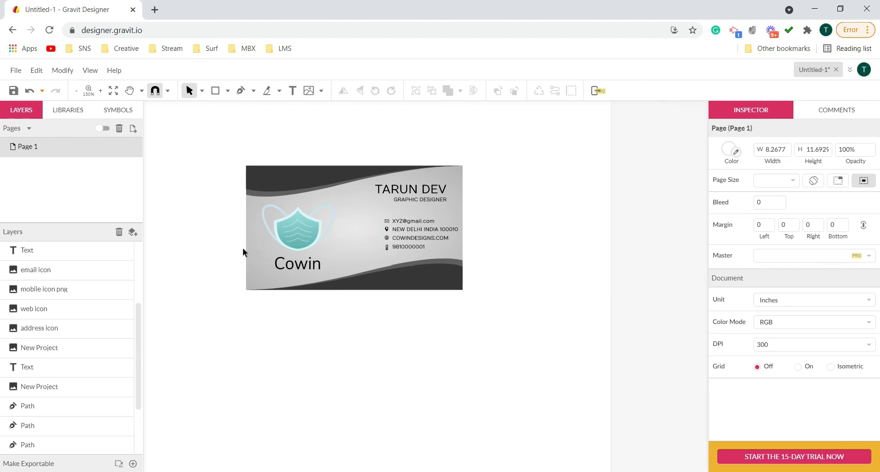